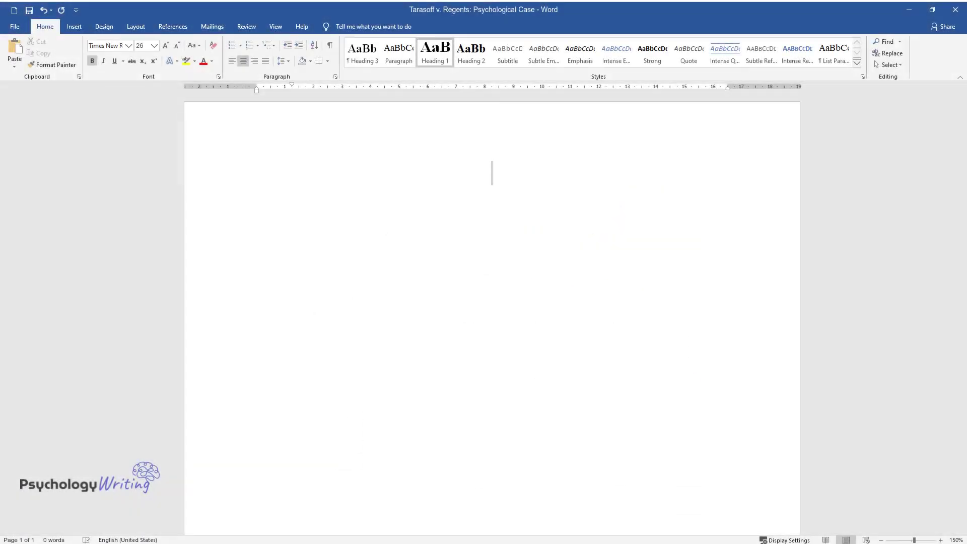
Enter the title 'Tarasoff v. Regents: Psychological Case' and start a new line beneath it.
text(Tarasoff )
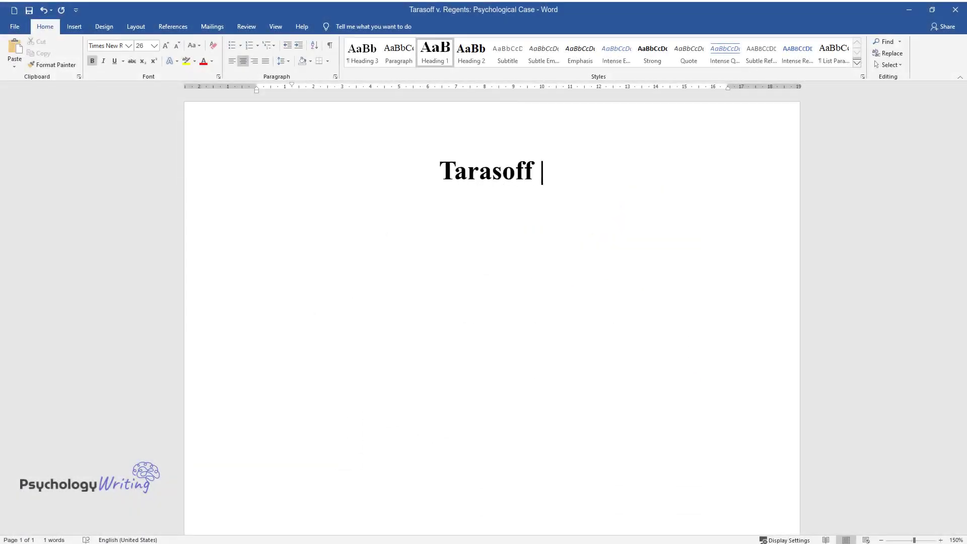
text(v. Regents: Psychological Case)
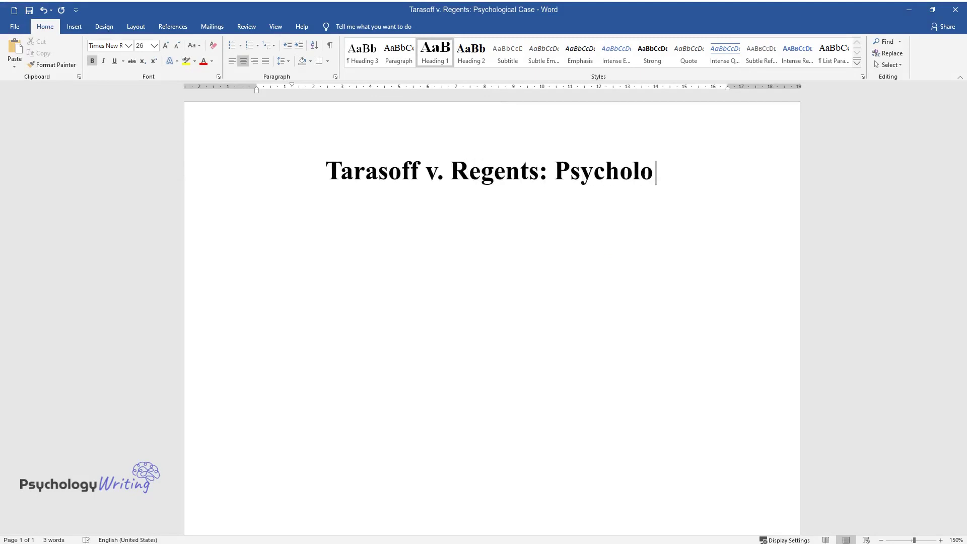
key(Return)
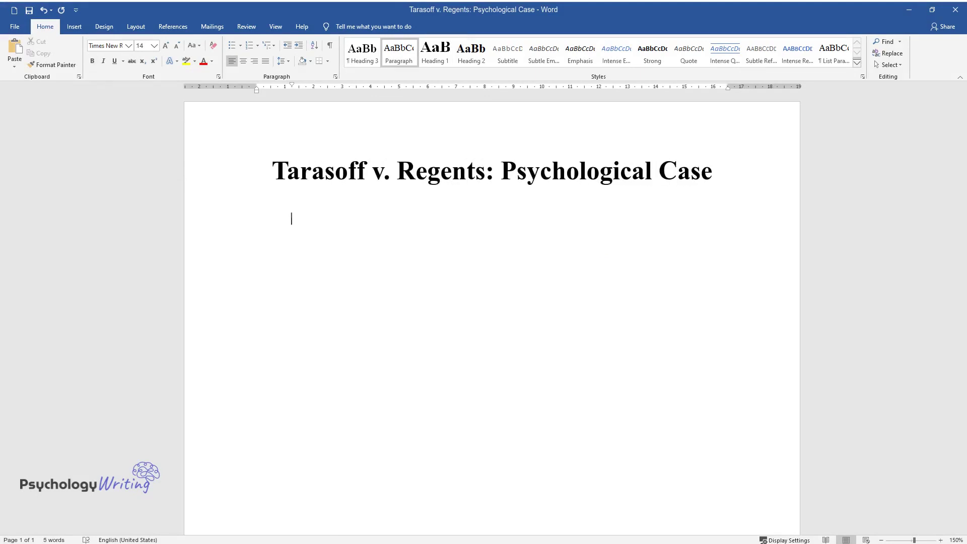
Type the opening paragraph beginning 'Professional ethics in psychology insists that a doctor or psychologist is limited to…'.
text(Professional ethi)
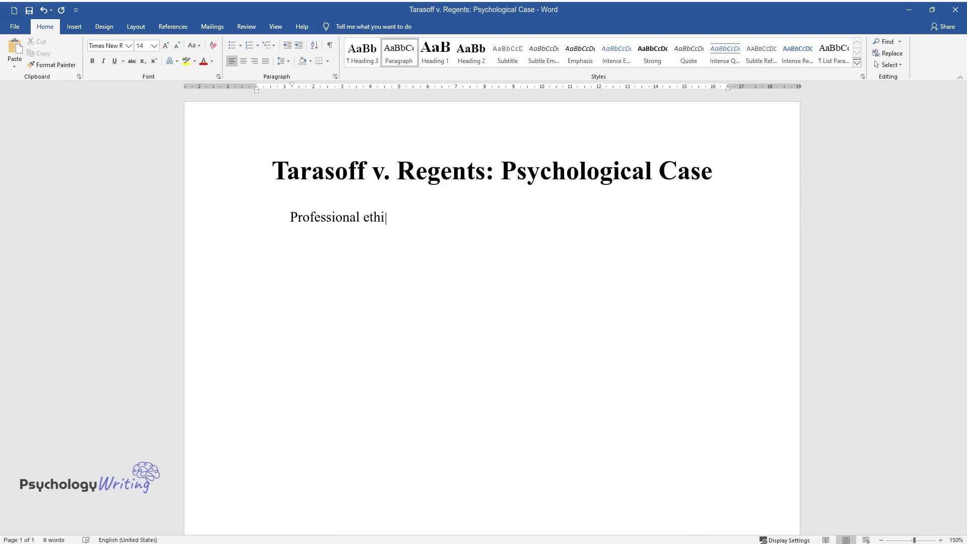
text(cs in psychology insists that a doc)
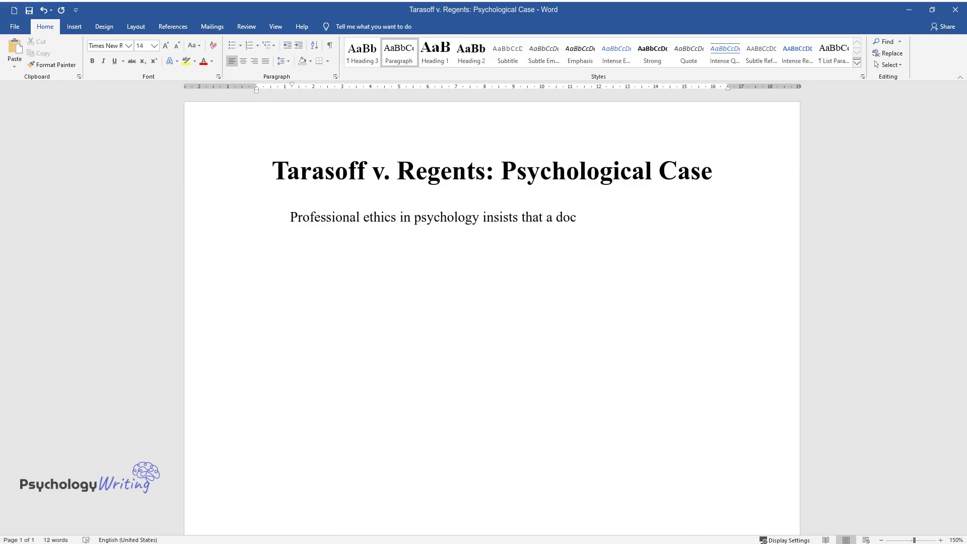
text(tor or psychologist is limited to s)
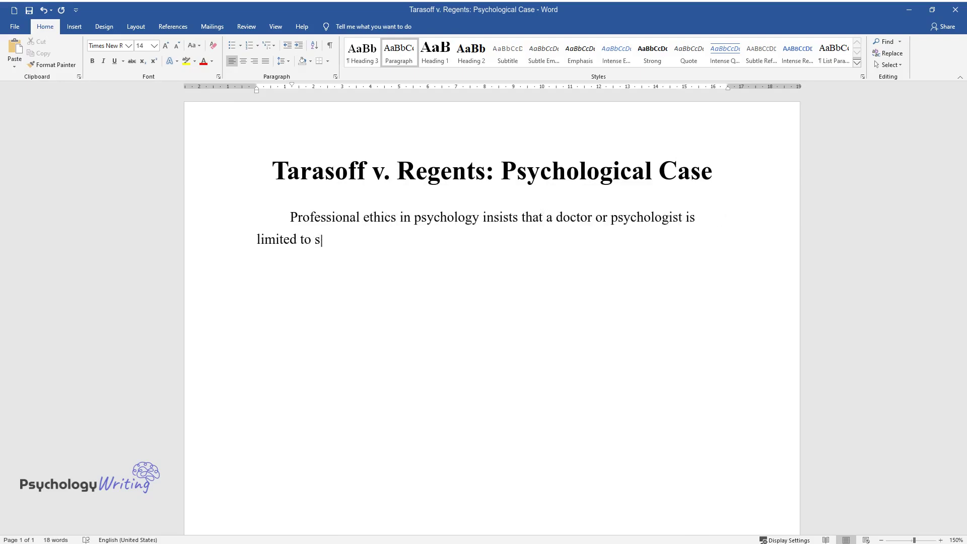
text(haring information with a third par)
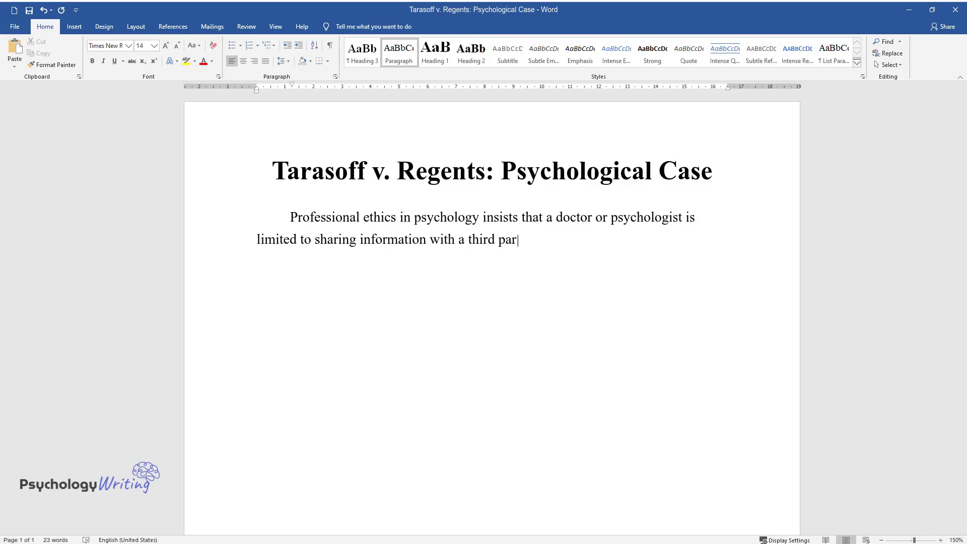
text(ty shared by the client or patient.)
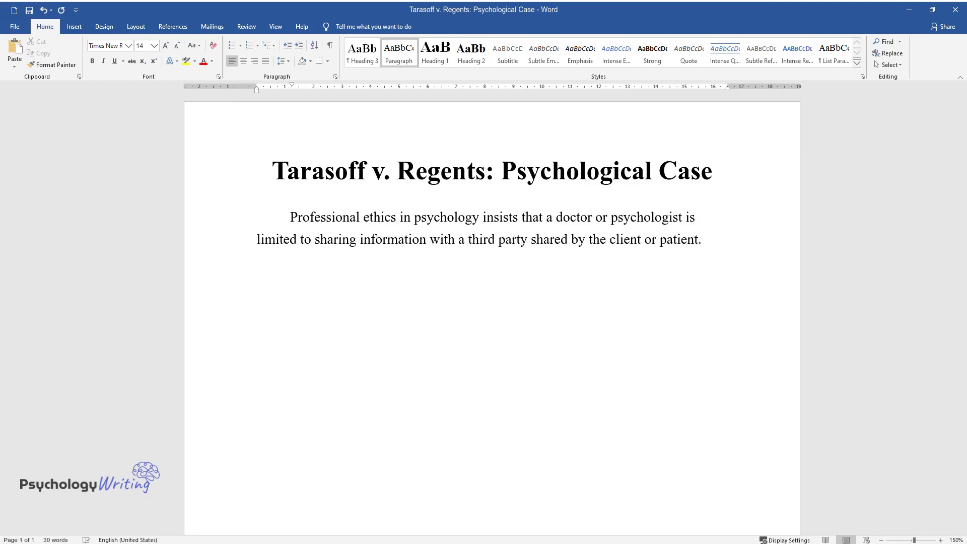
text( Nonetheless, reforms in the medica)
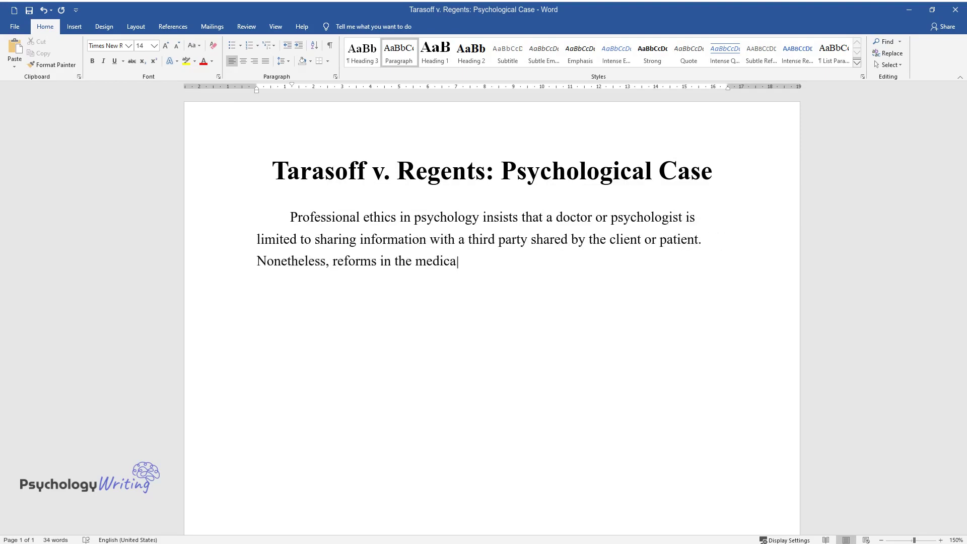
text(l sector through court rulings have)
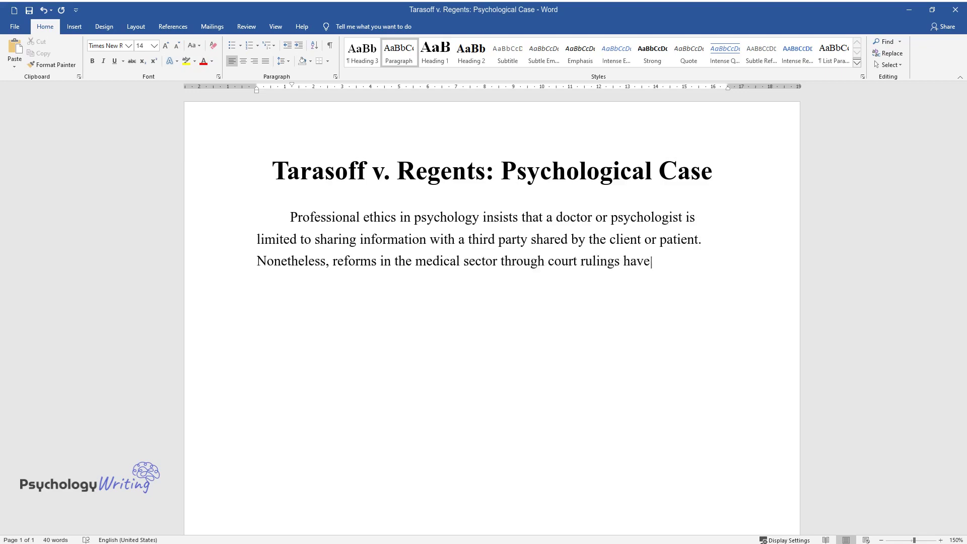
text( enabled mental health practitioner)
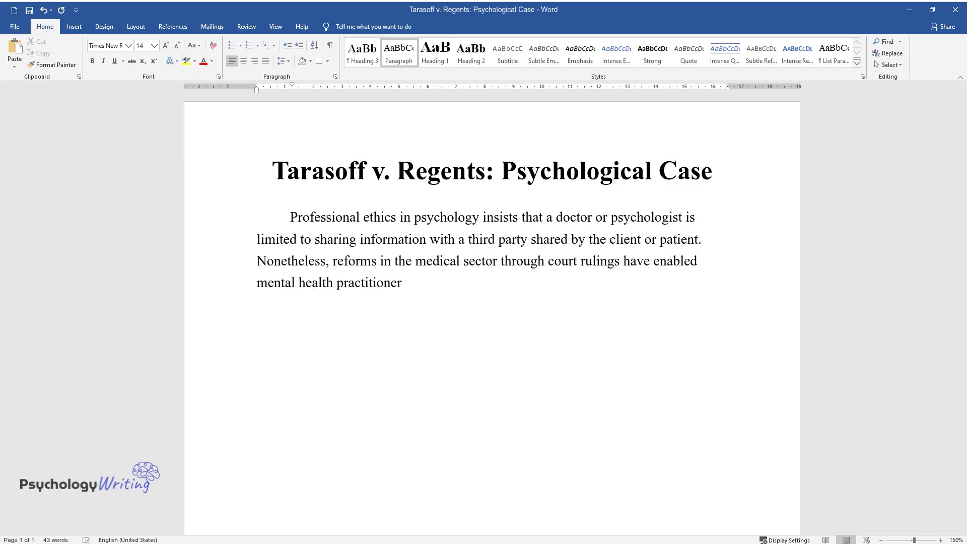
text(s to share life-threatening informa)
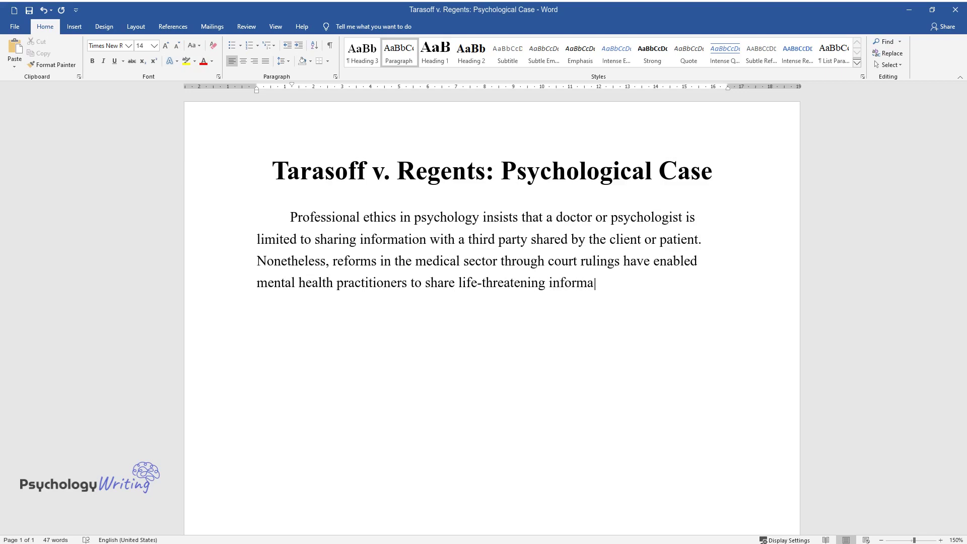
text(tion with third-party individuals. The famou)
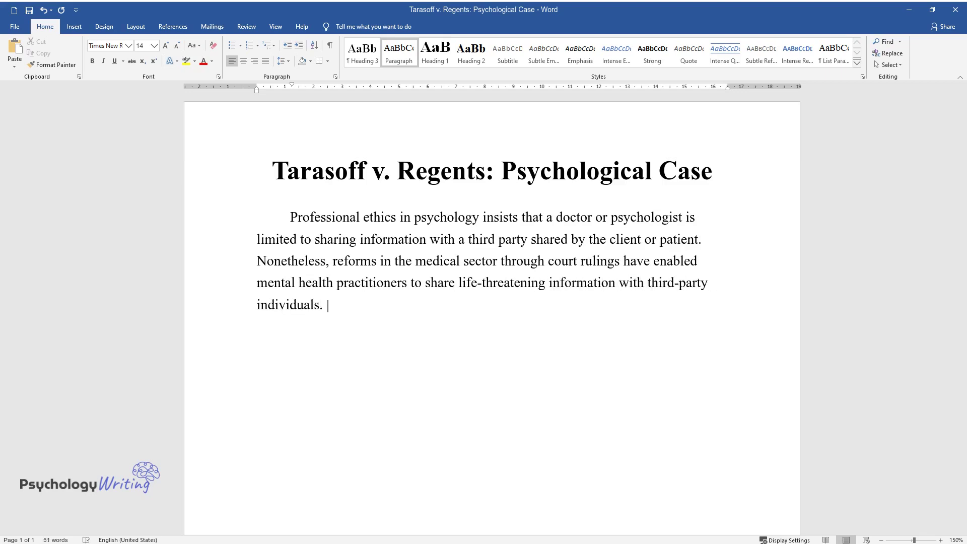
text(s case of Tarasoff v. Regen)
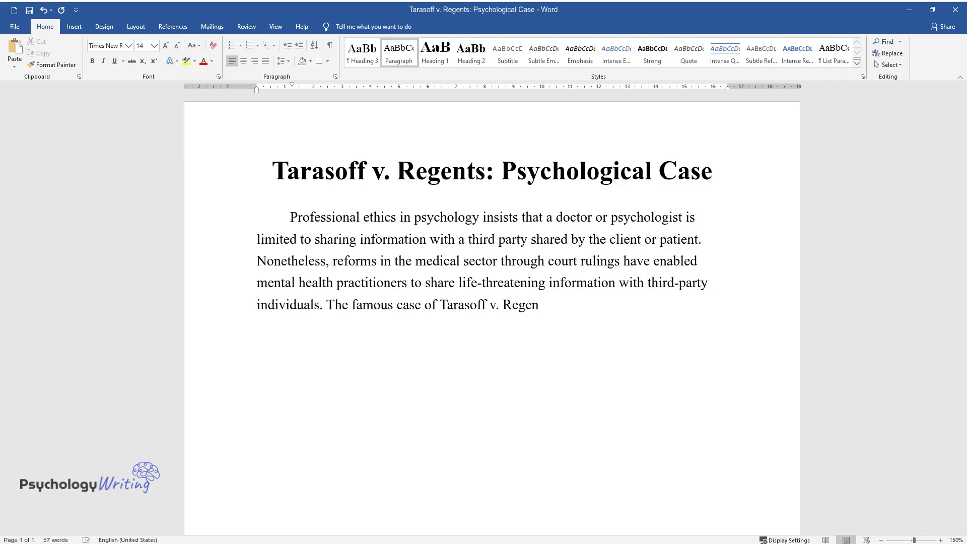
text(ts of the University of California,)
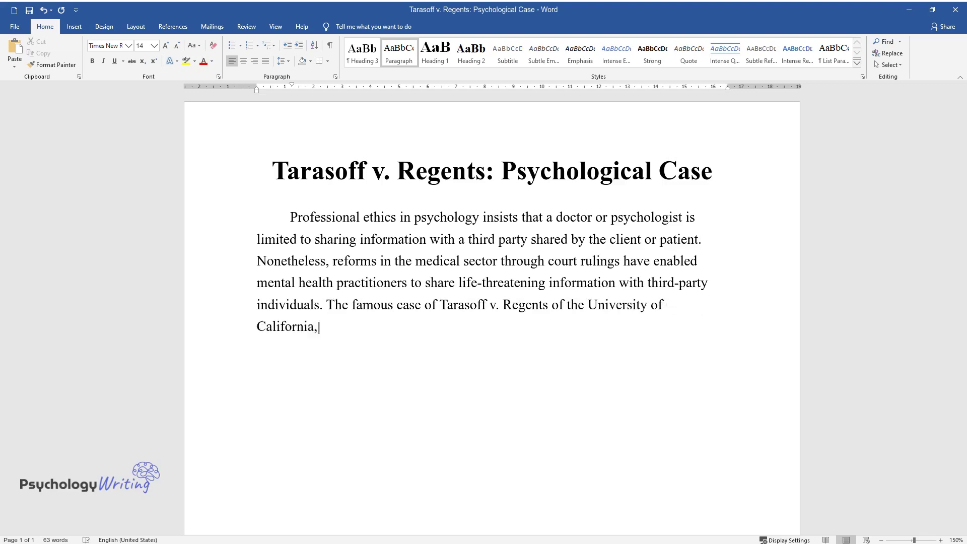
text( which was ruled out in the Supreme)
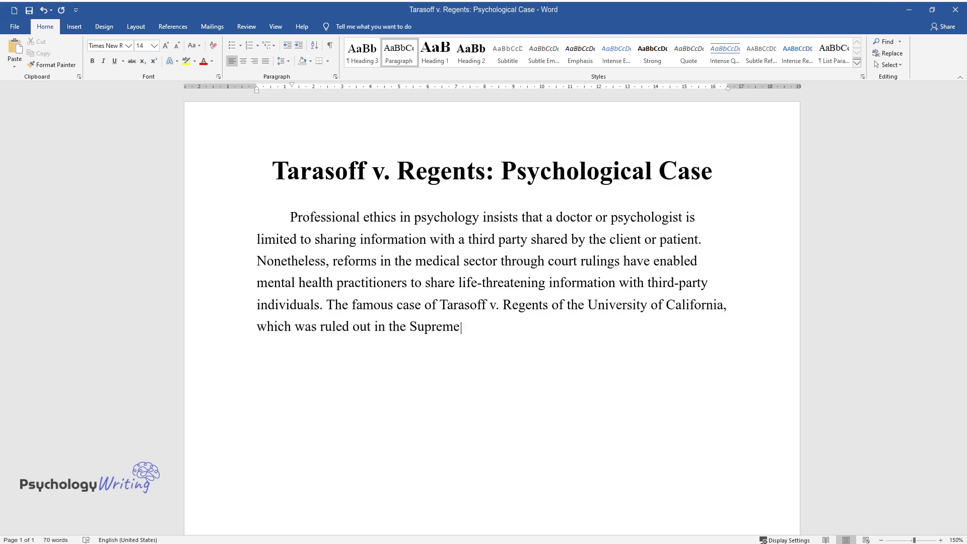
text( Court of California established th)
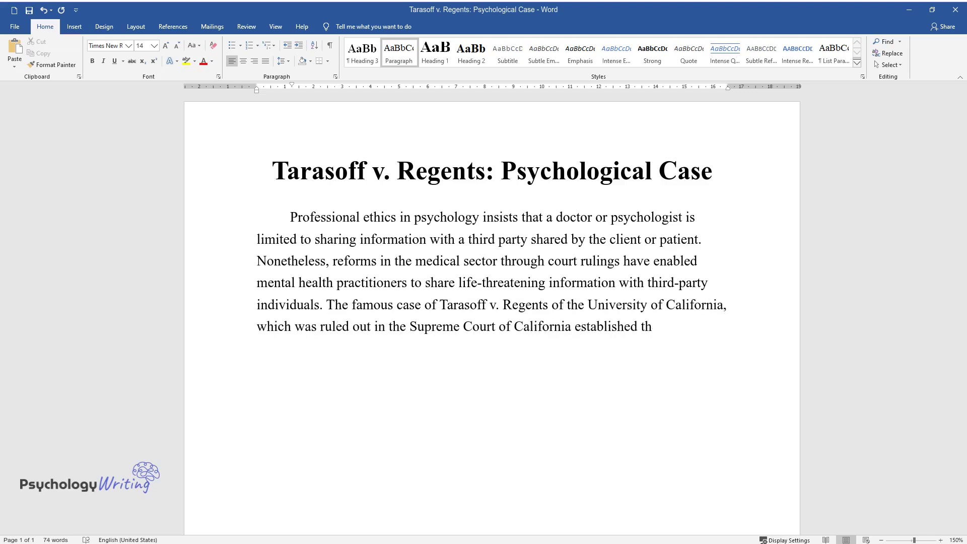
text(e grounds of information sharing by)
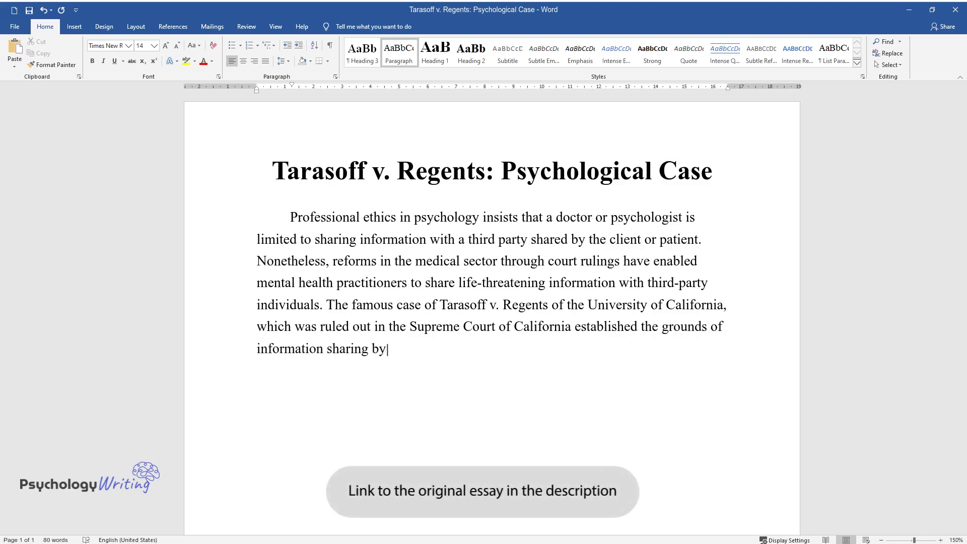
text( a psychotherapist to third parties)
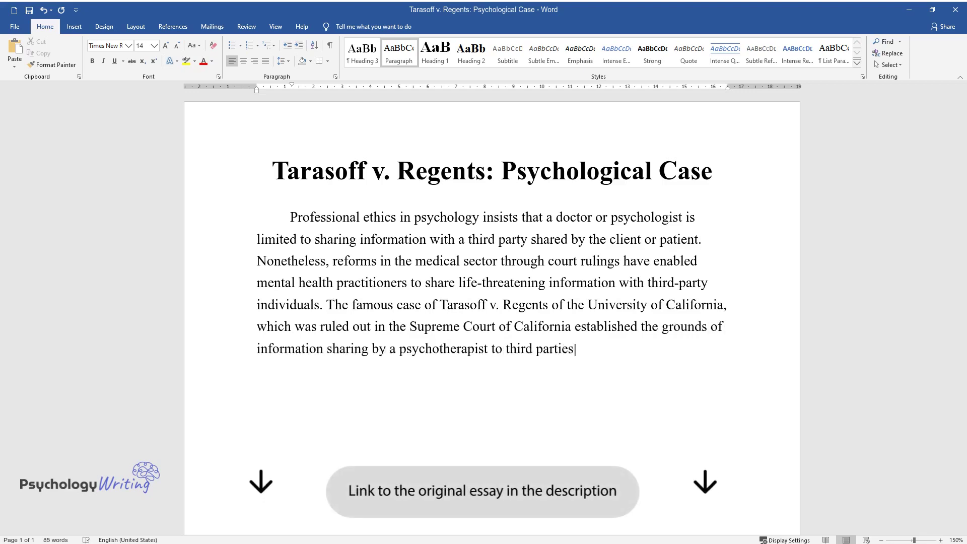
text( especially when the information in question threate)
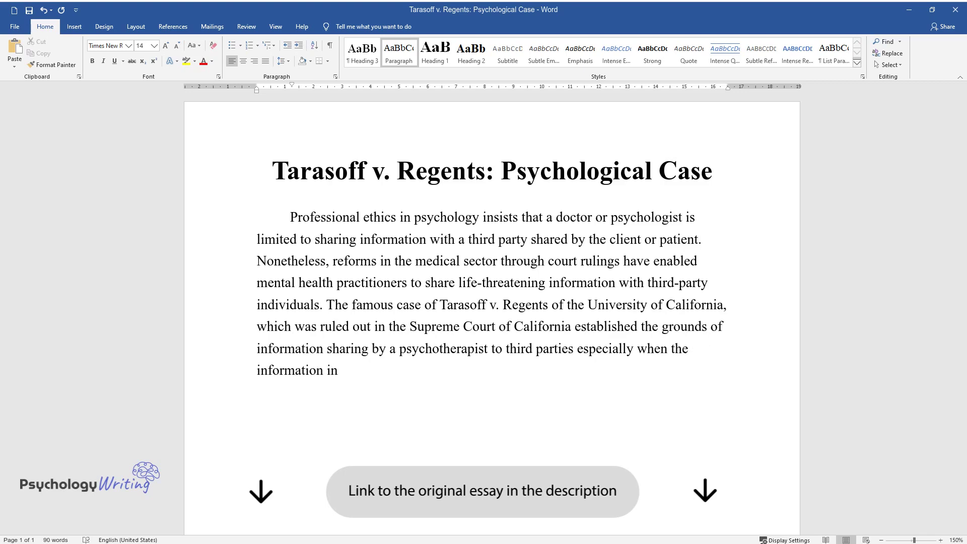
text(ns the life of the)
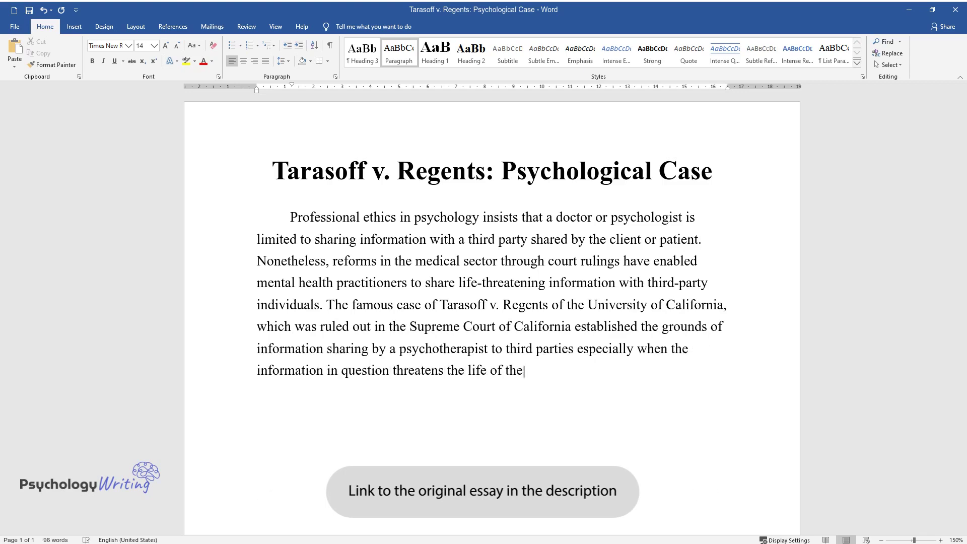
text( third party individual. The case i)
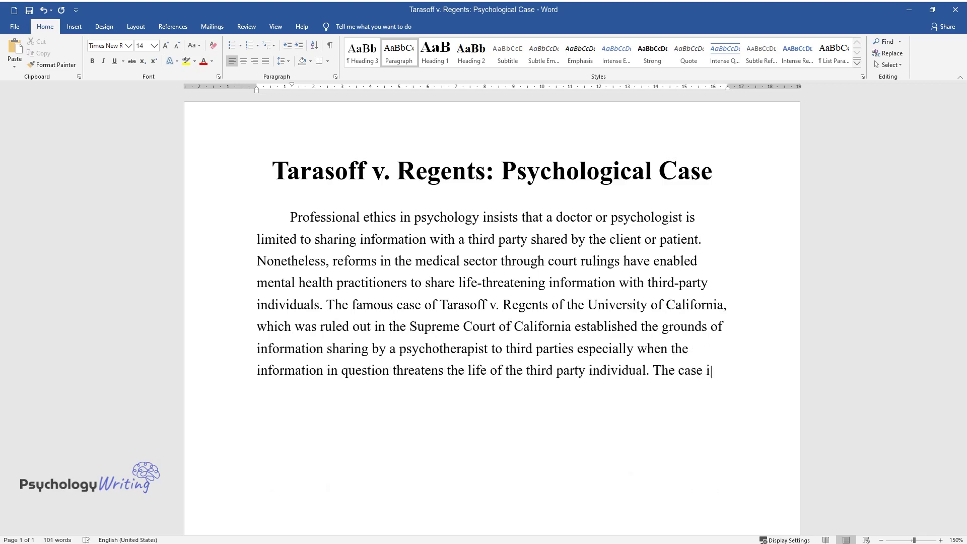
text(nvolved a man and a woman, Prosenji)
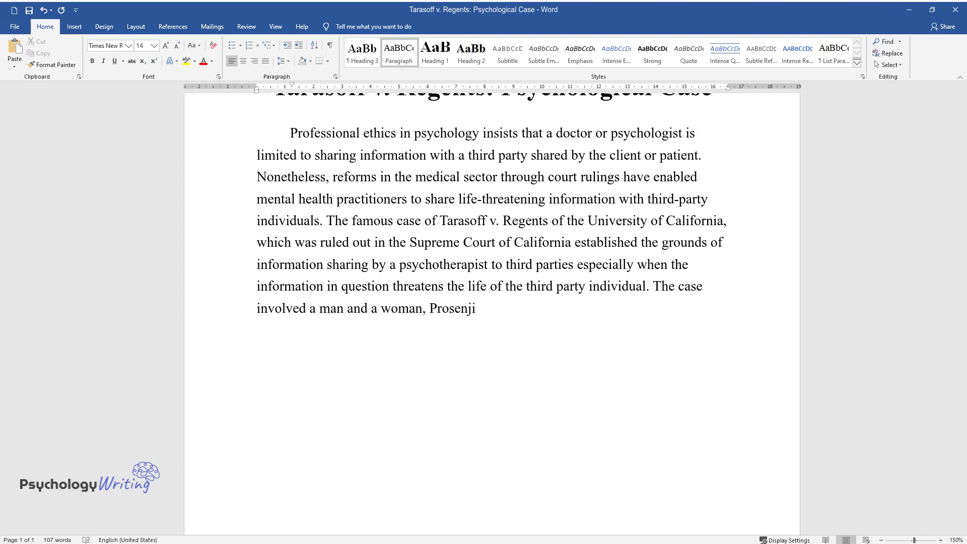
text(t Poddar and Tatiana Tarasoff respe)
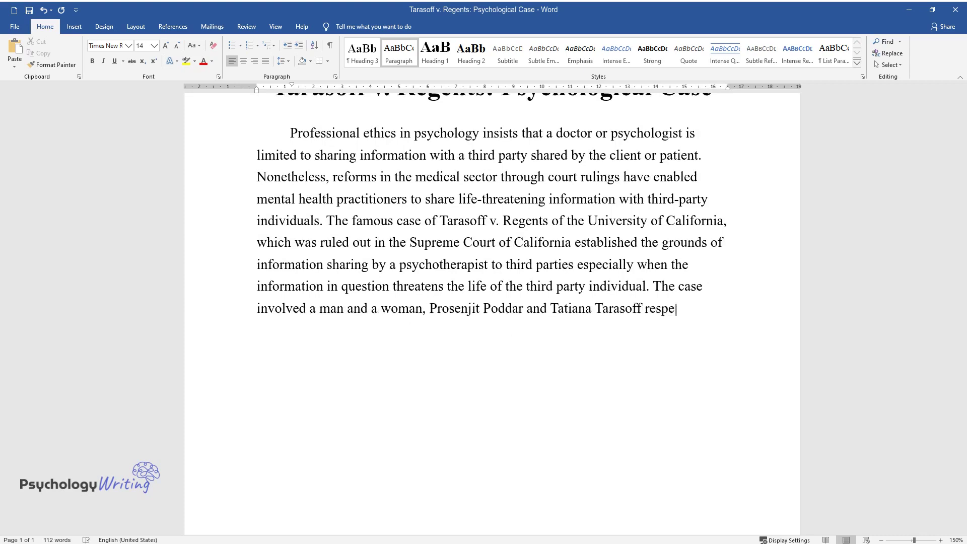
text(ctively, whereby the man who was a )
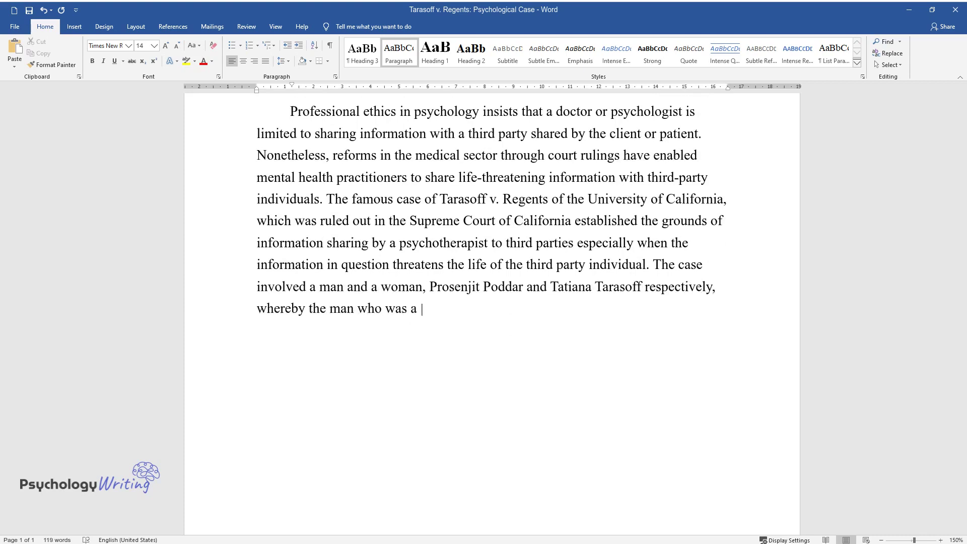
text(student of California University was)
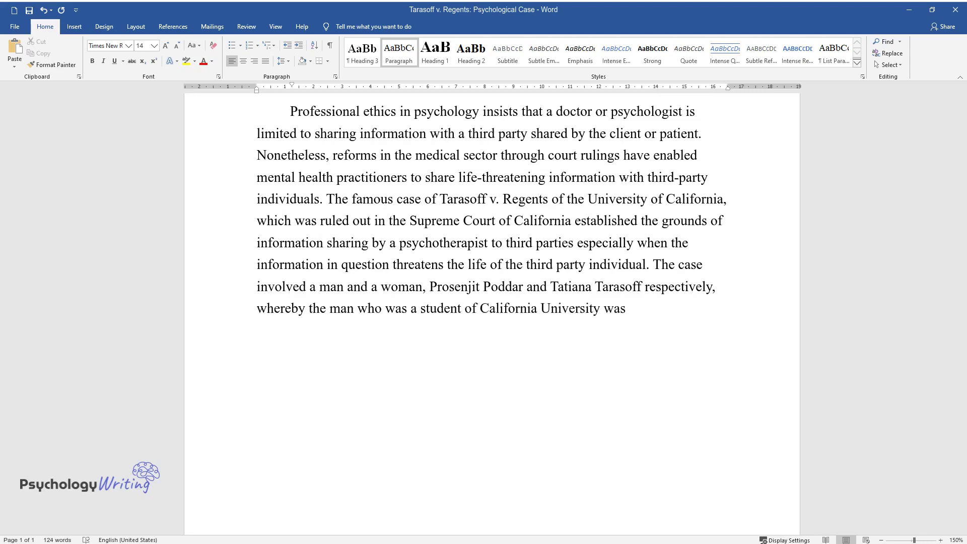
text( charged with killing Tarasoff under consent. The accused had shared t)
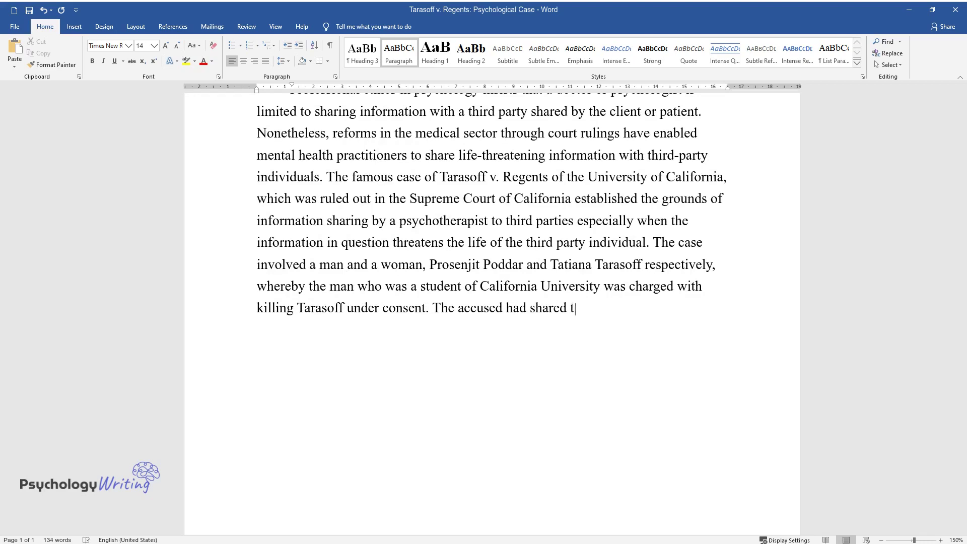
text(he information with his psychologist, Lawrence Moore)
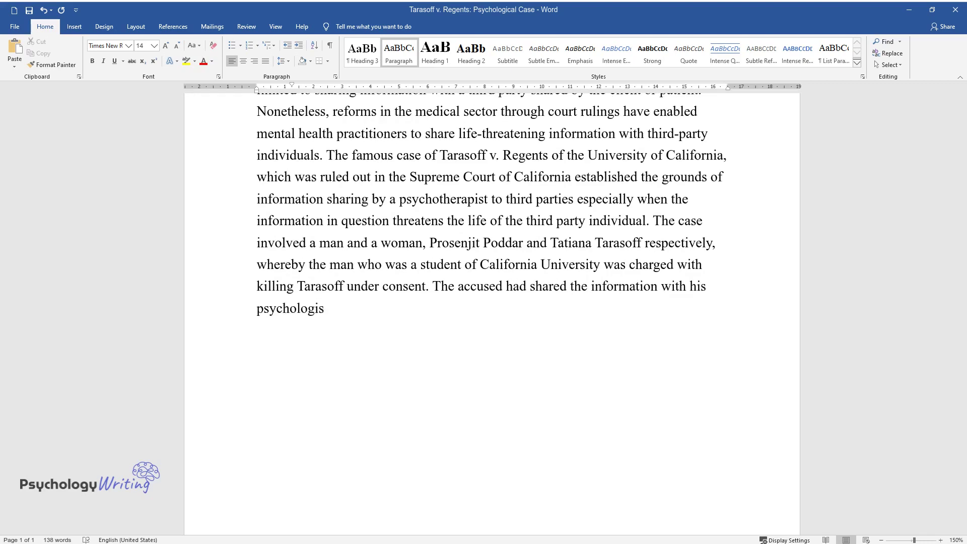
text(, who was obliged )
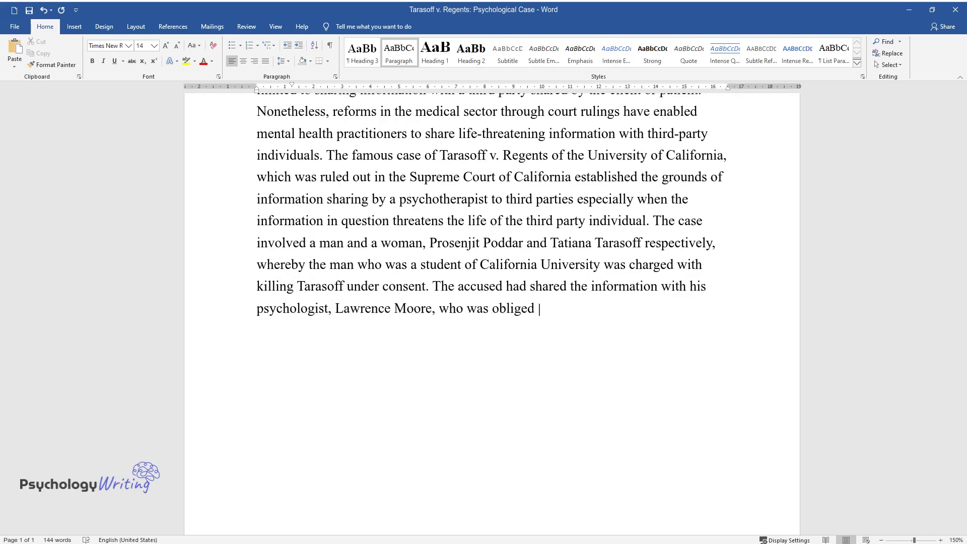
text(to keep the utmost secrecy of the c)
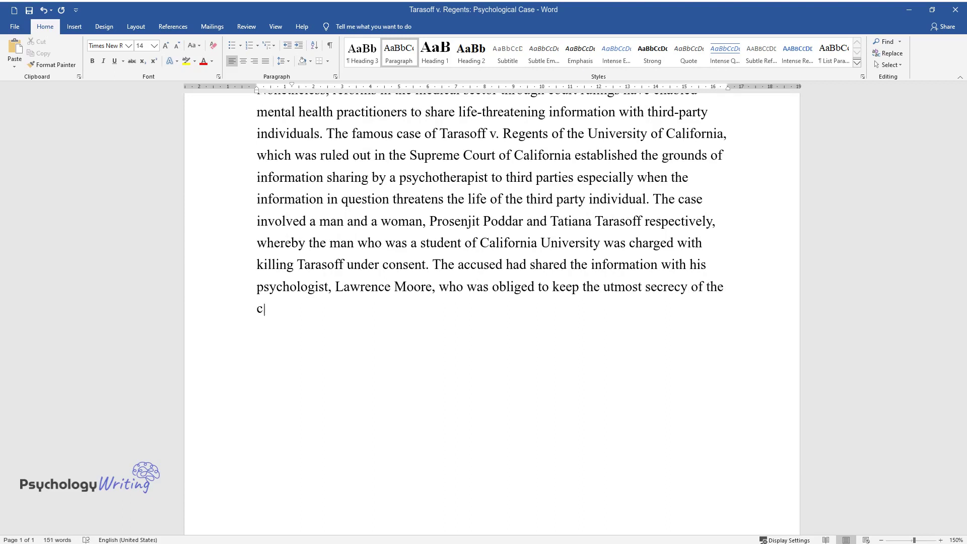
text(lient. Doctor Moore reported Poddar)
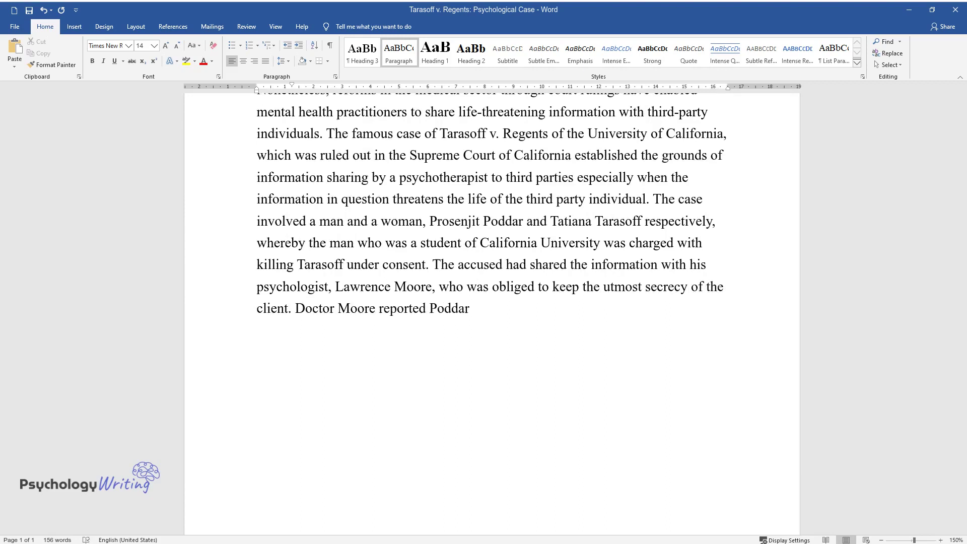
text( to the university police and after)
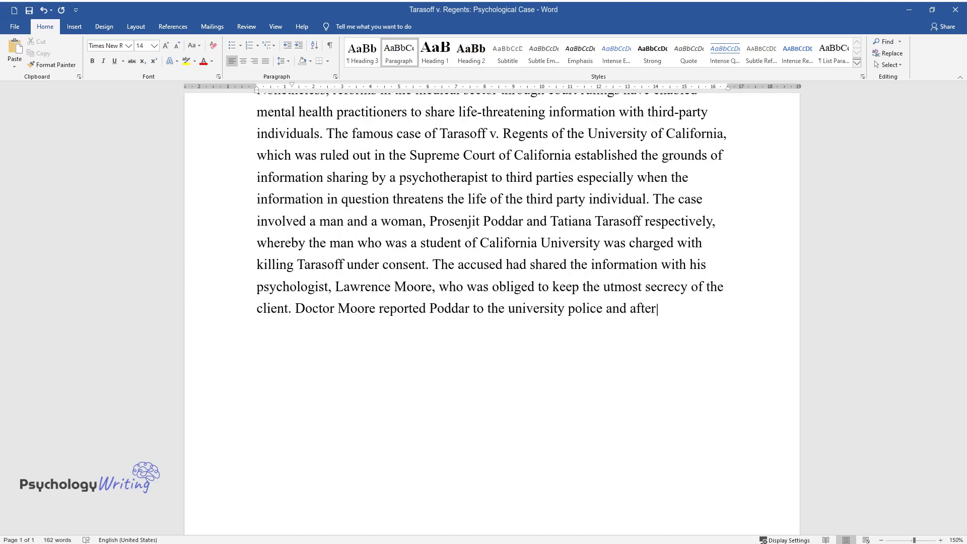
text( detaining him for a few weeks. Poddar promi)
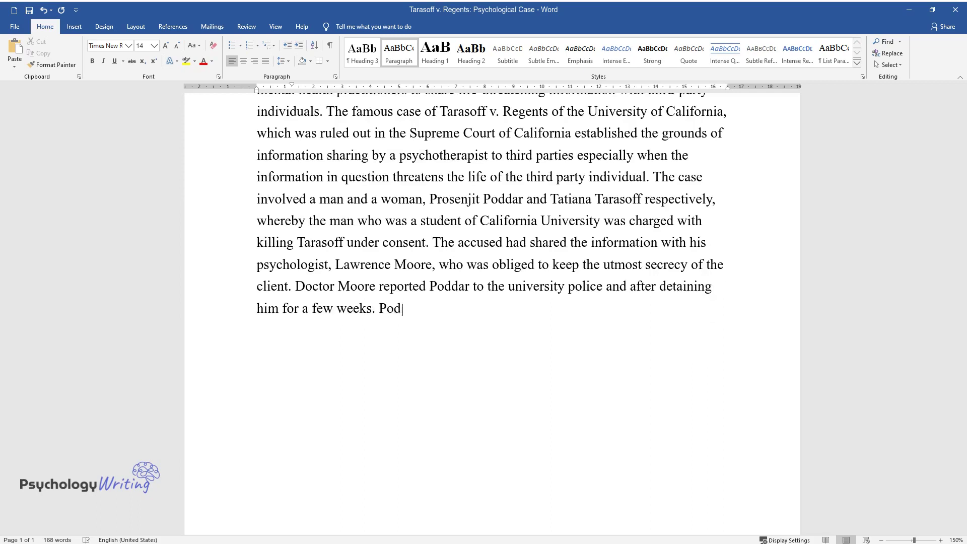
text(sed to keep away from Tara)
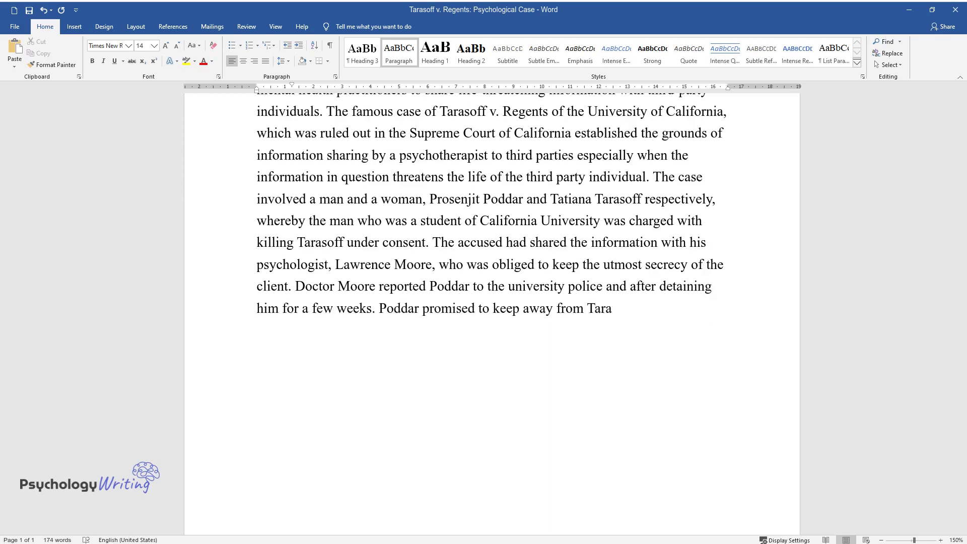
text(soff. Nonetheless, on October 27th,)
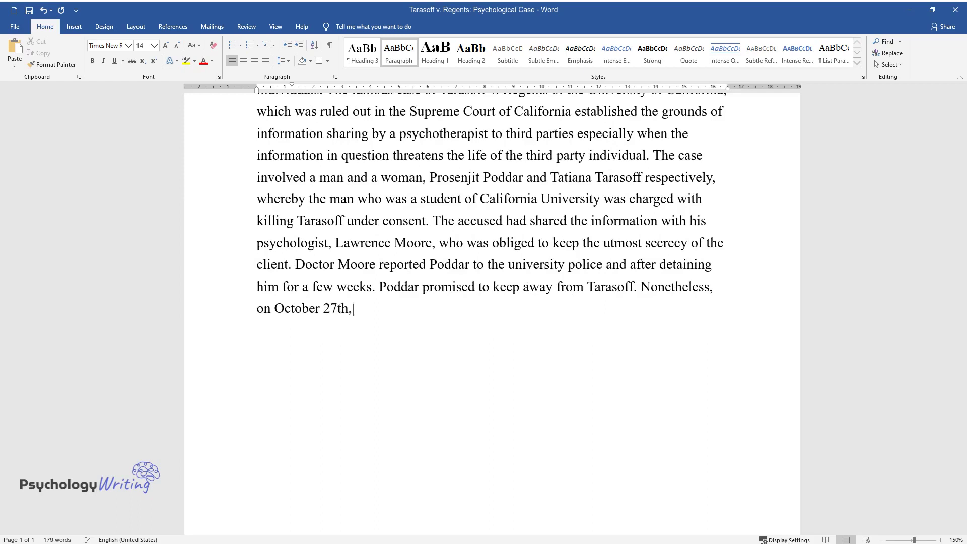
text( 1969, Poddar made a move a killed T)
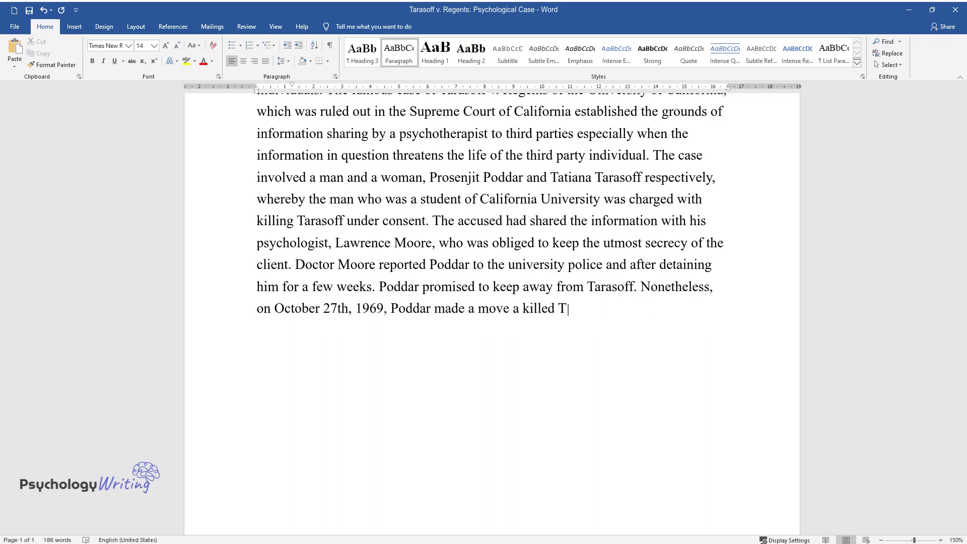
text(arasoff using a pellet gun and a kn)
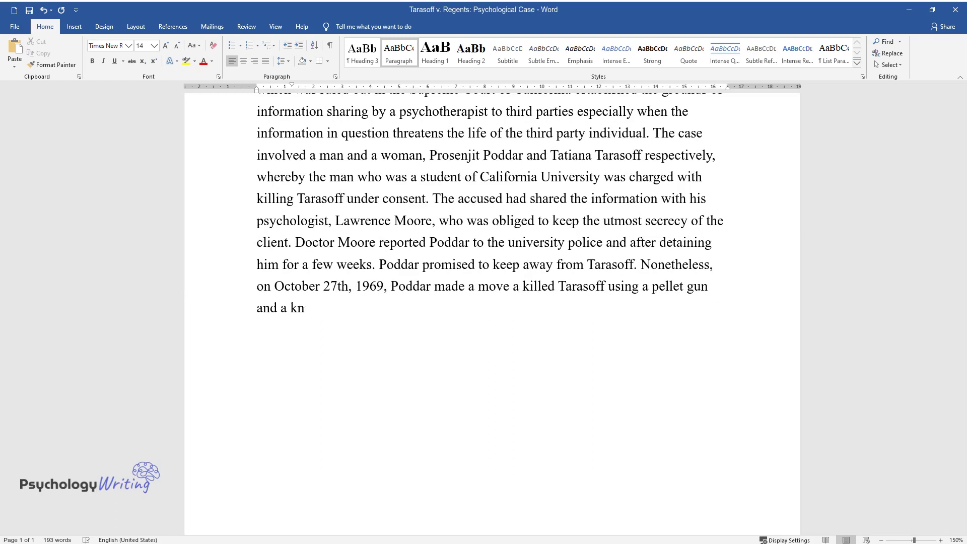
text(ife. The case proceeded with Taras)
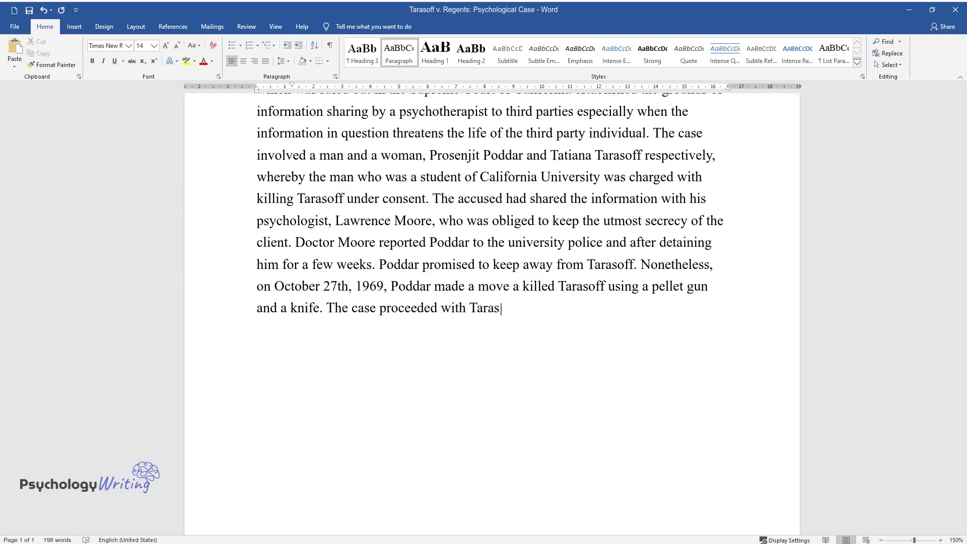
text(off's parents suing Doctor Moore and the Univ)
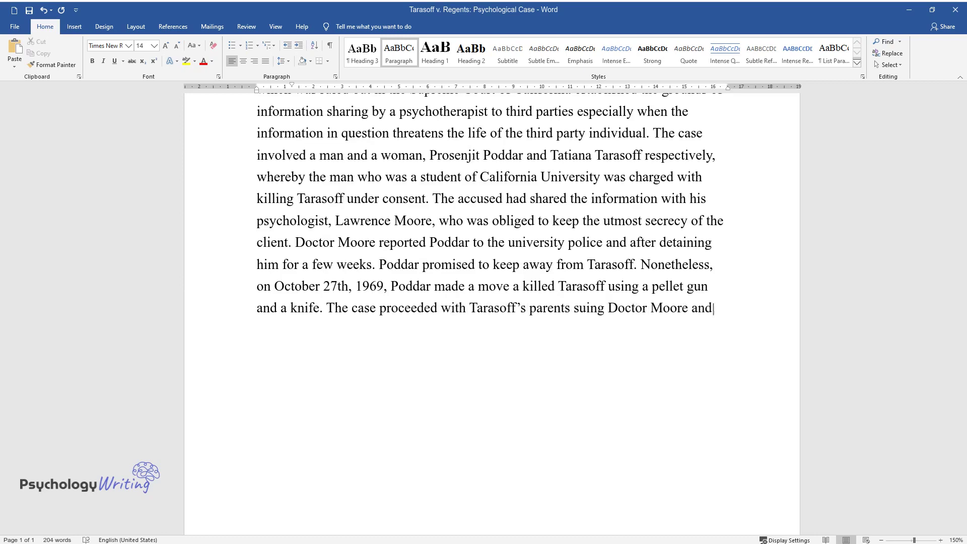
text(ersity of California claim)
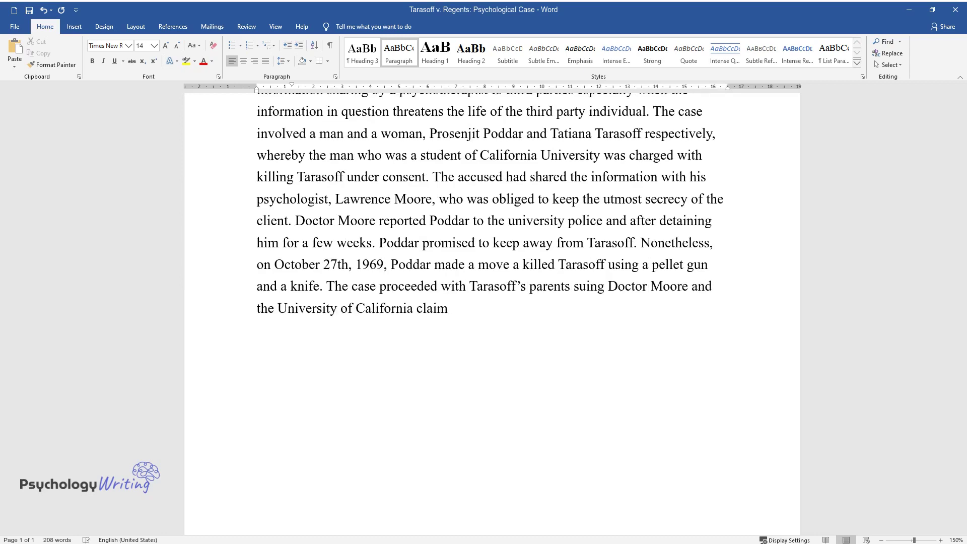
text(ing that both institutions had the )
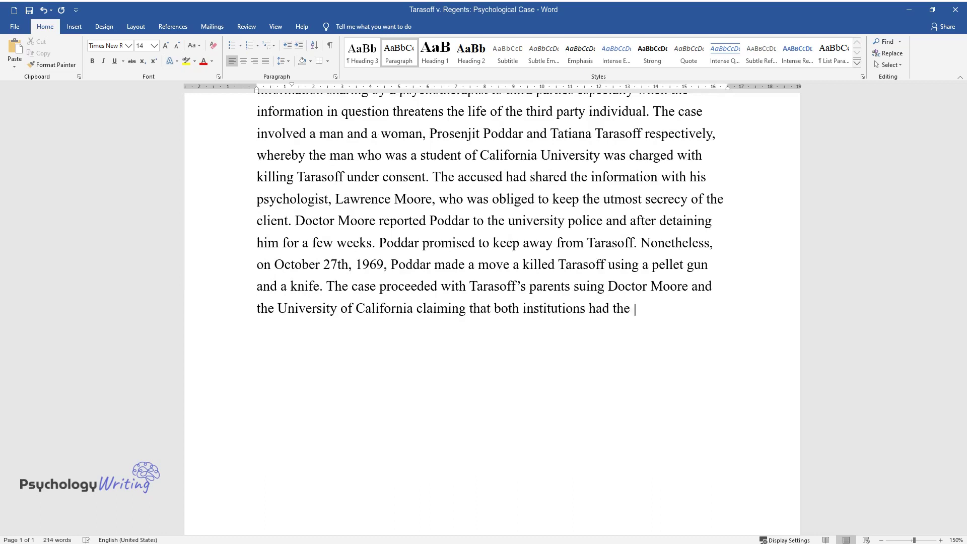
text(mandate to inform Tarasoff )
text(of the i)
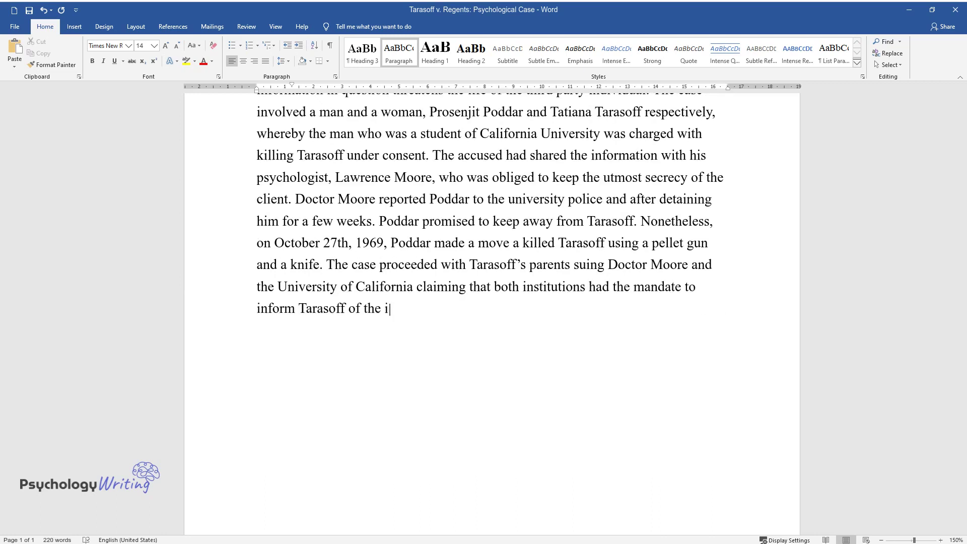
text(mpending danger of death threats. )
text(The Supreme Court of Califo)
text(rnia ruled out that Doctor Moore was only li)
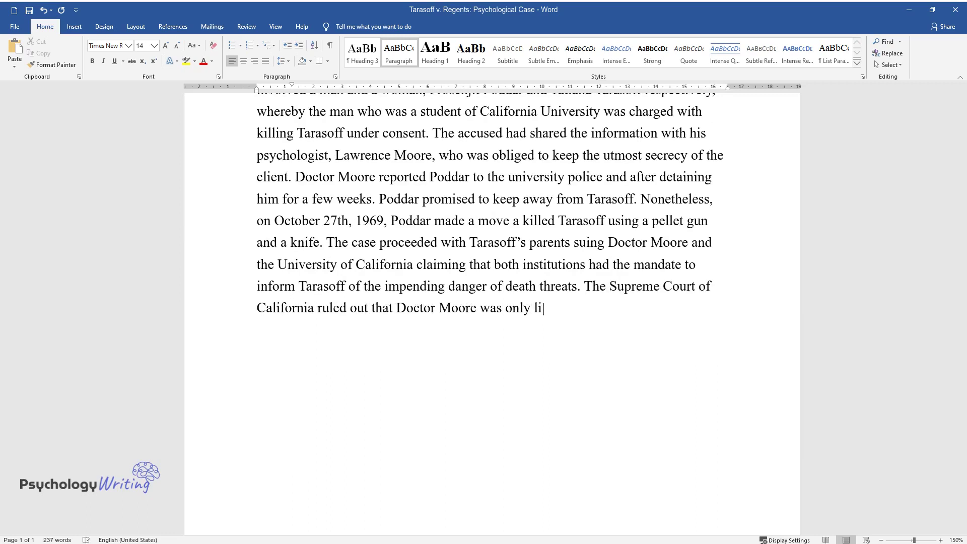
text(able for his client. Nonetheless, t)
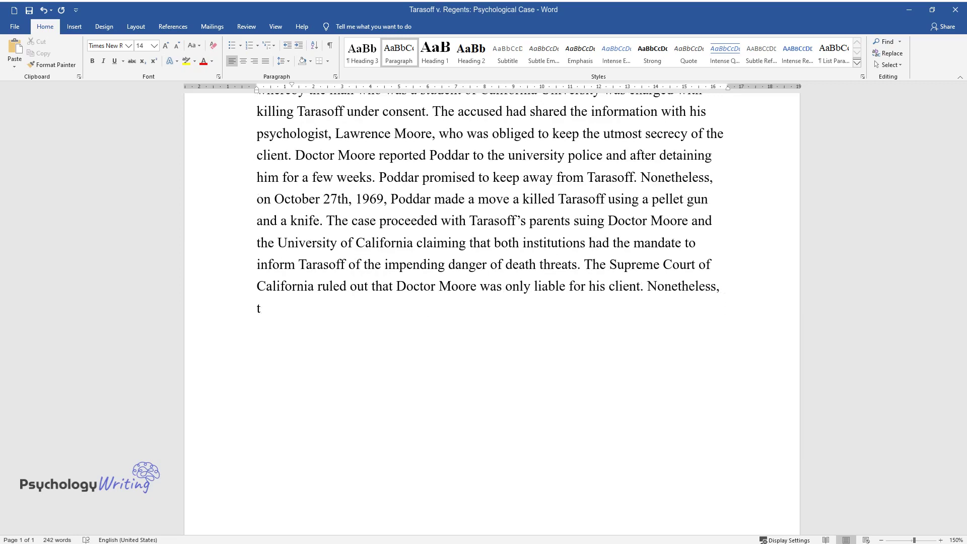
text(he court released the charges under )
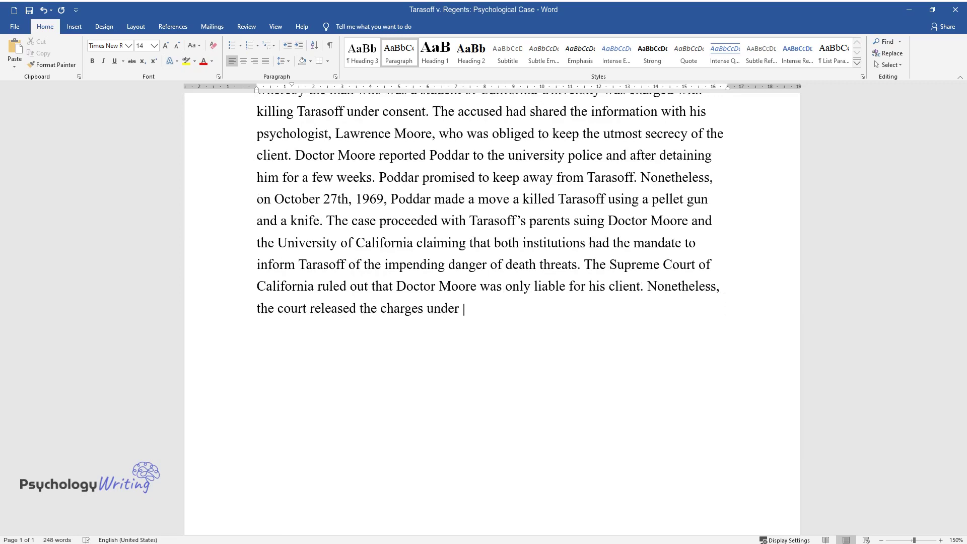
text(the ruling that all mental health p)
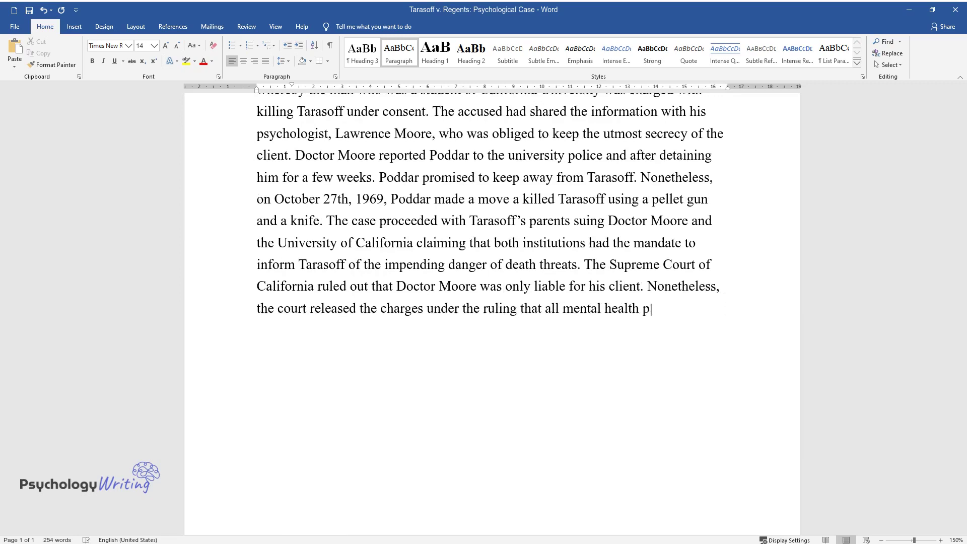
text(rofessionals have the mand)
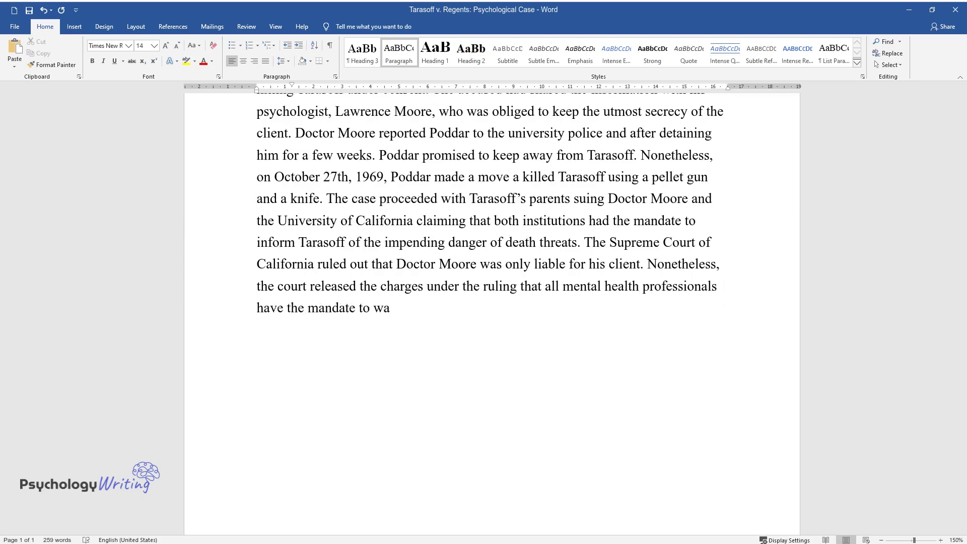
text(ate to warn and inform third parties of impe)
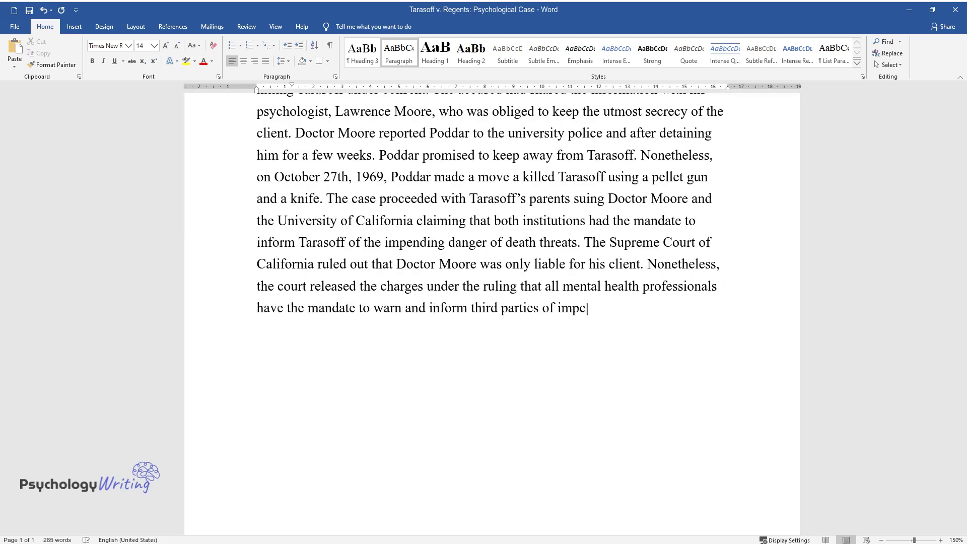
text(nding danger that might be caused b)
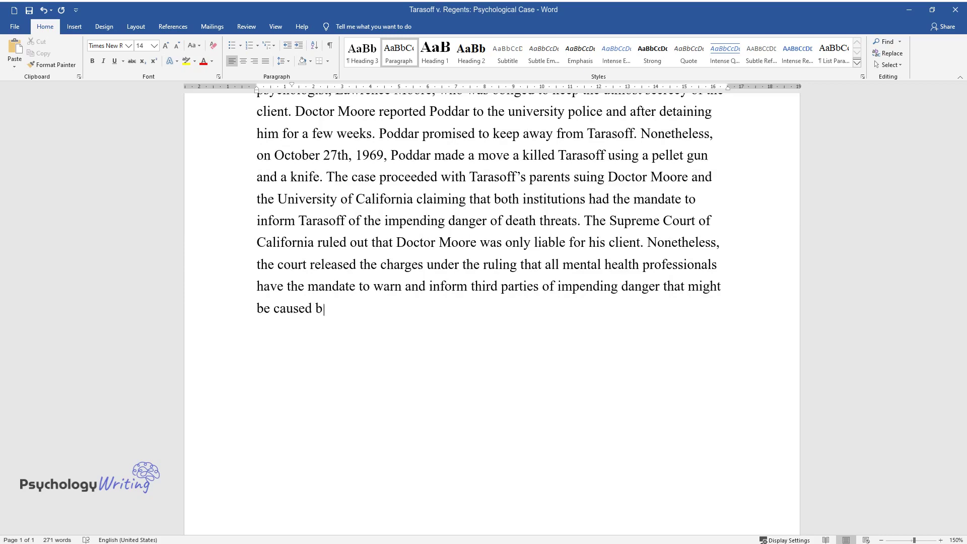
text(y the patient. The case became of i)
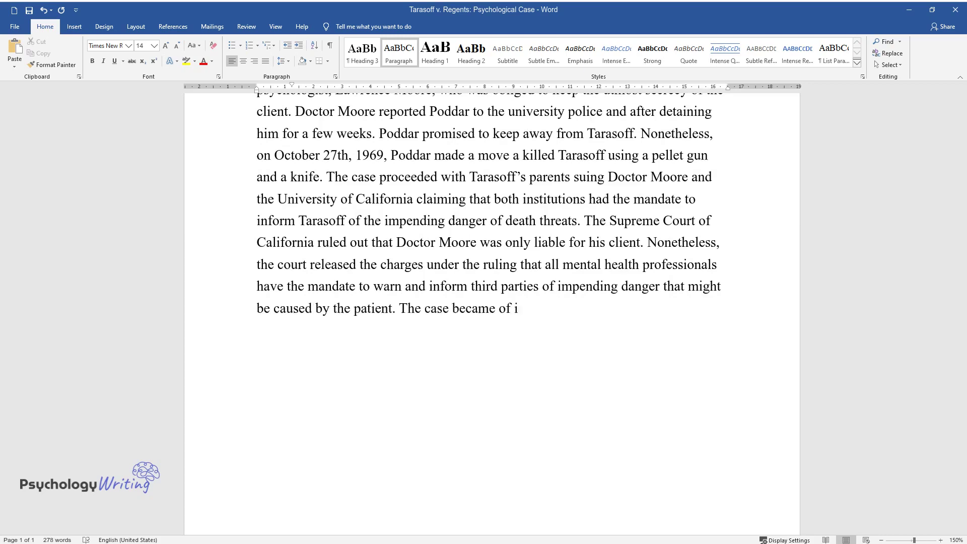
text(mportance in the field of psycholog)
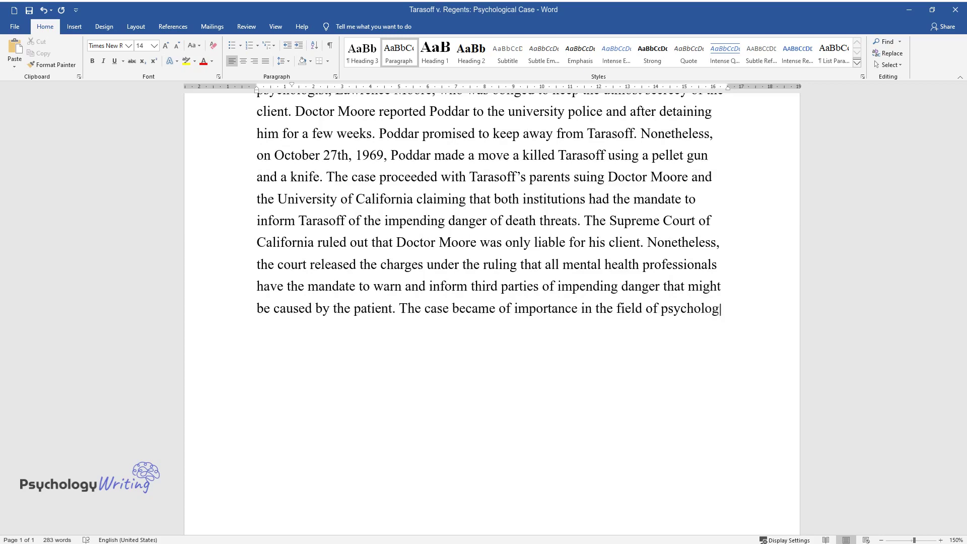
text(y ethics as mental health practitio)
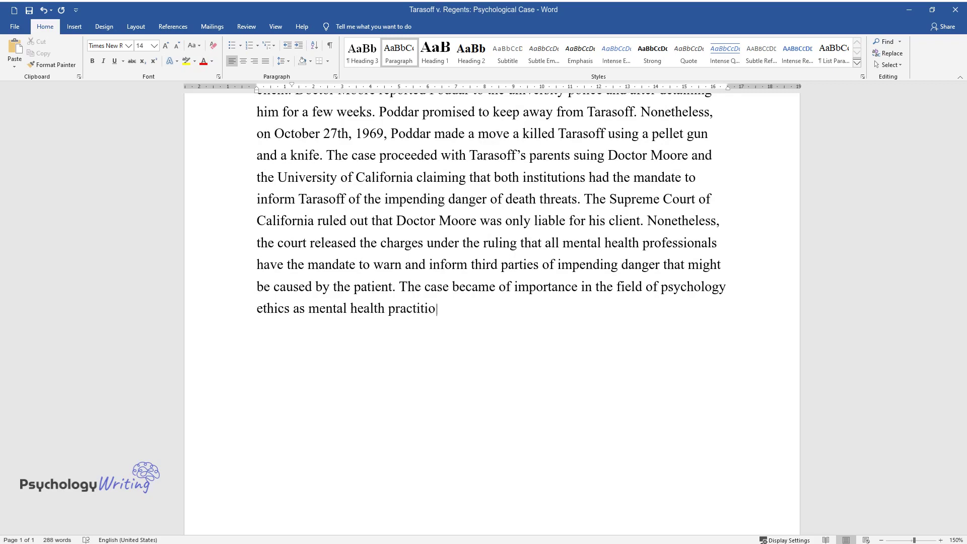
text(ners have the power to prevent impe)
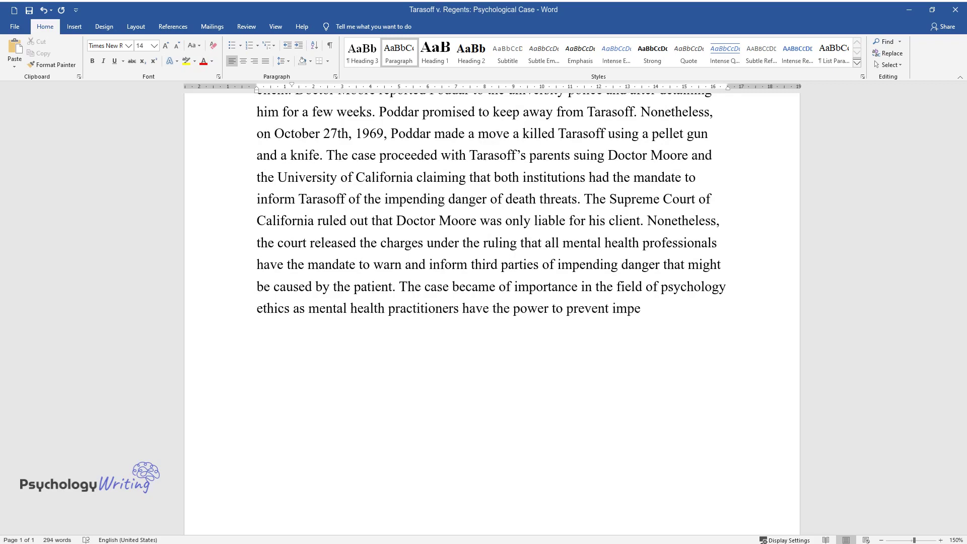
text(nding dangers such as death and ass)
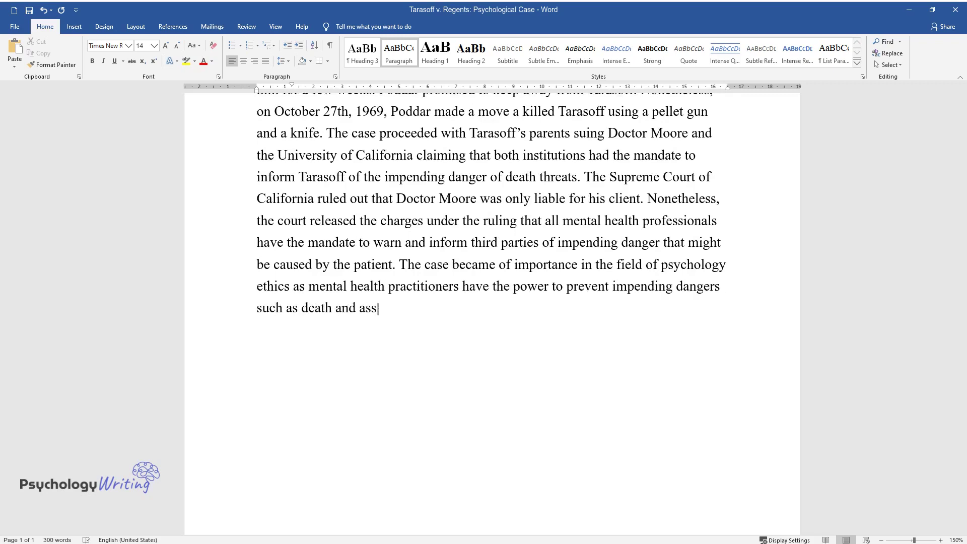
text(ault on a third-party individual.)
Start a new paragraph after the case summary ending '…assault on a third-party individual.'.
key(Return)
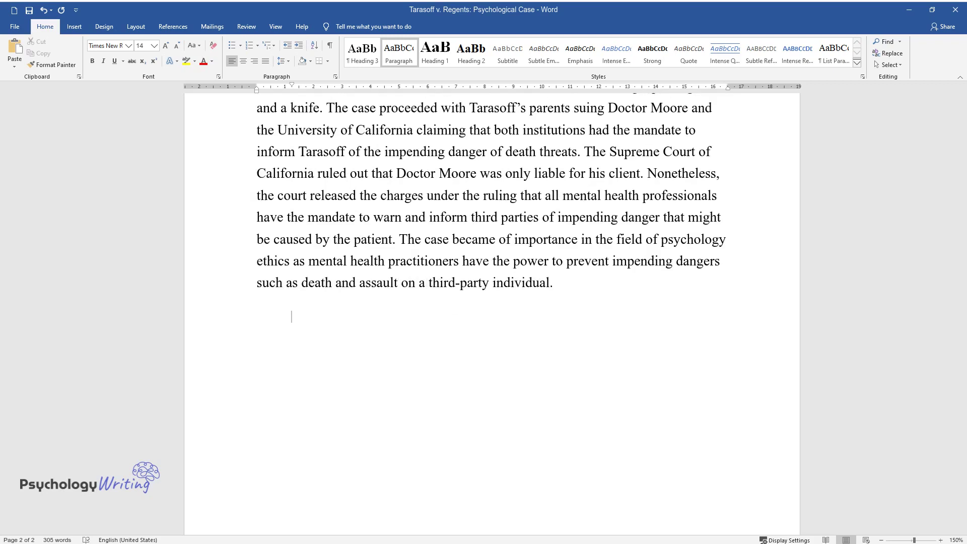
Type the paragraph 'The ruling caused an immediate dilemma…' through '…punishable by the law.' and start another paragraph.
text(The ruling caused an)
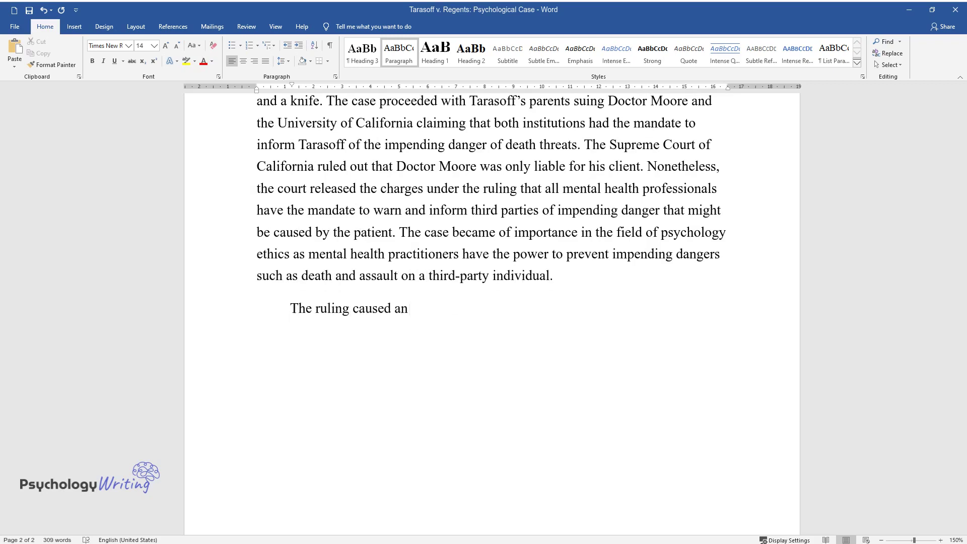
text( immediate dilemma in the mental health field since psycholog)
text(ists do not have clear clarification)
text( on the levels of dangerous information requ)
text(ired to be disclosed to the affecte)
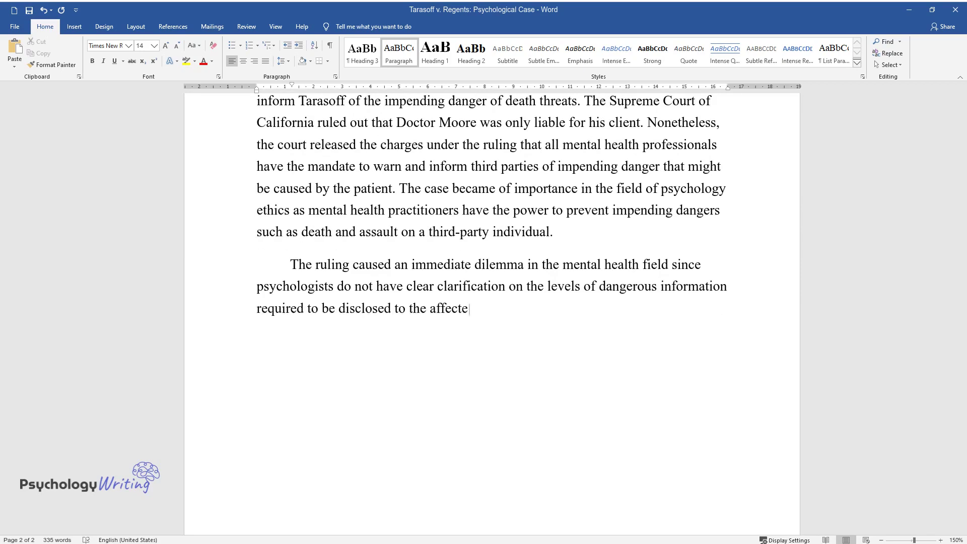
text(d third-party individual. As per HIPAA rules, emotional well-being suppliers, )
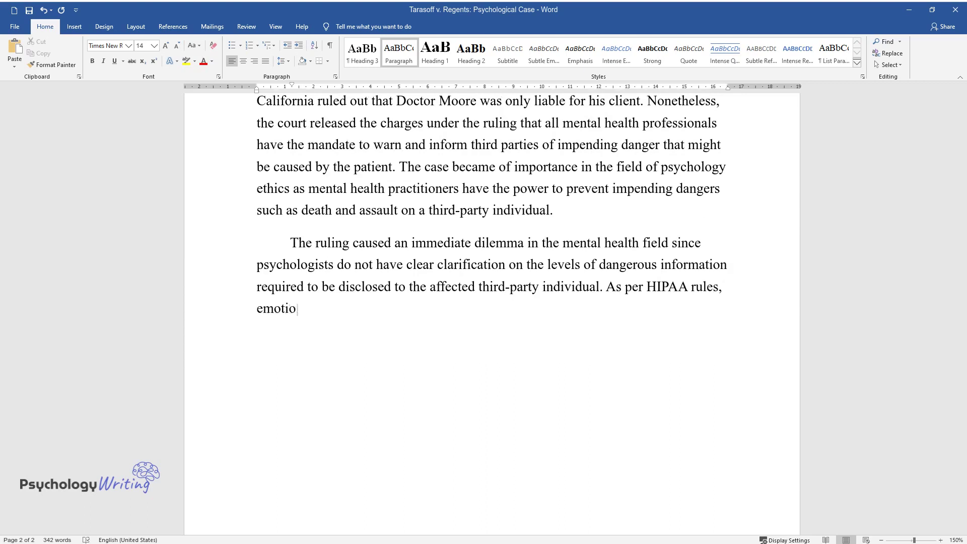
text(like other)
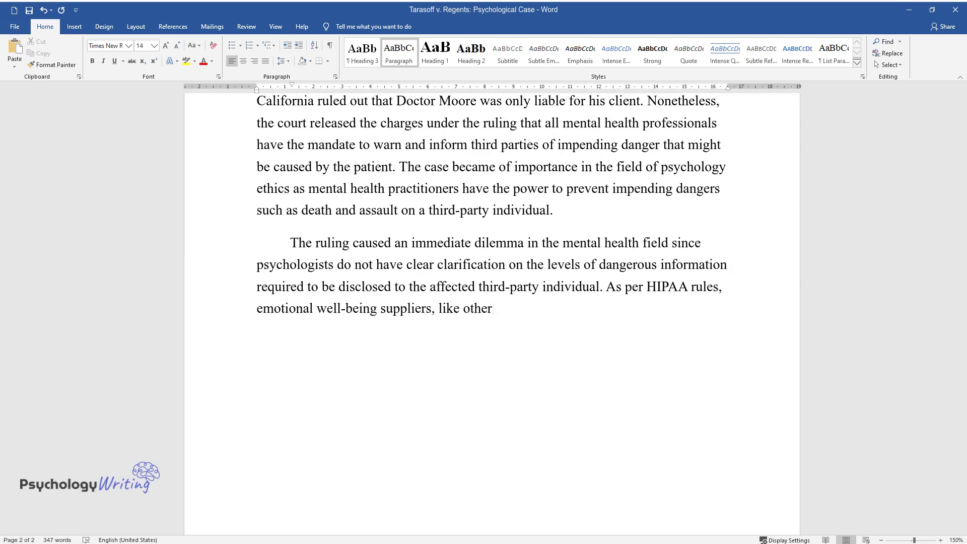
text( medical services experts, are depe)
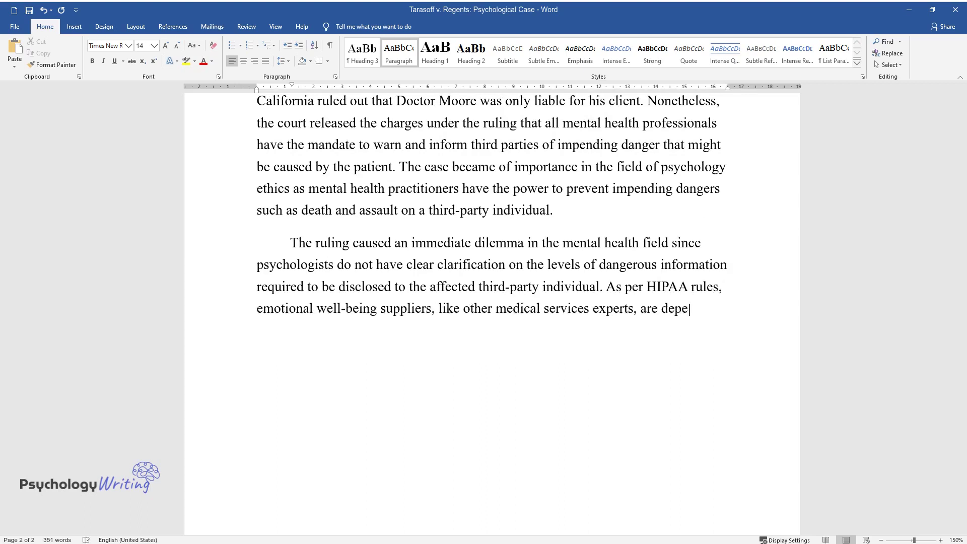
text(ndent upon obligation for penetrati)
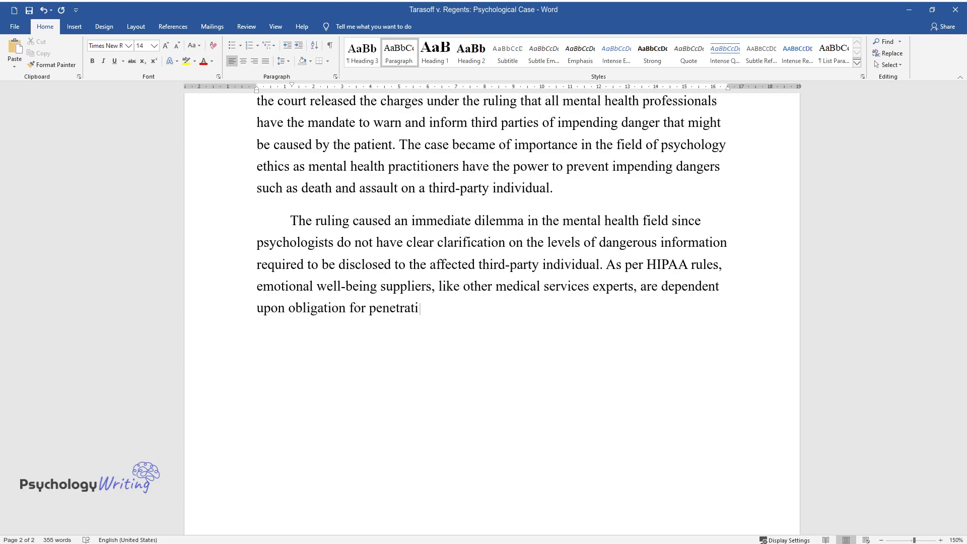
text(ng supplier patient classification)
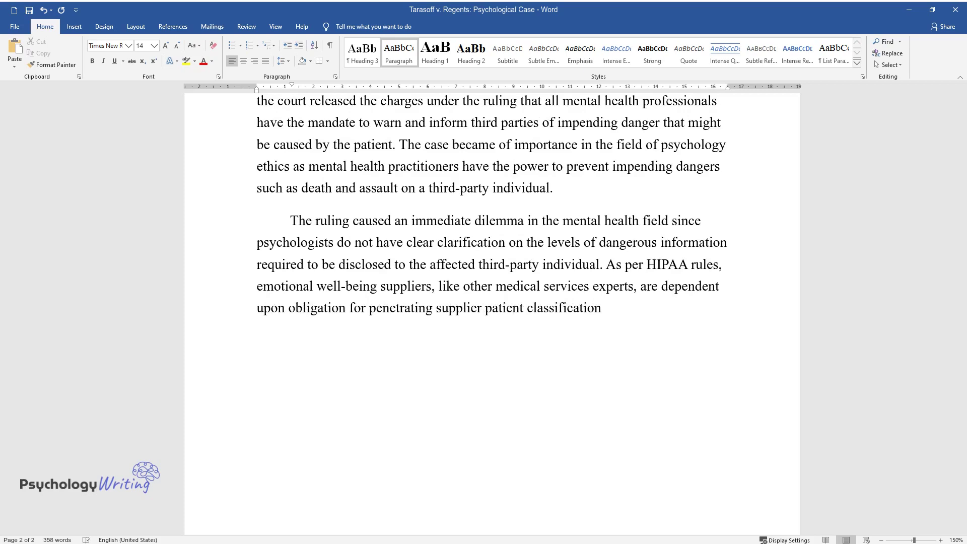
text(. Nonetheless, mental health practit)
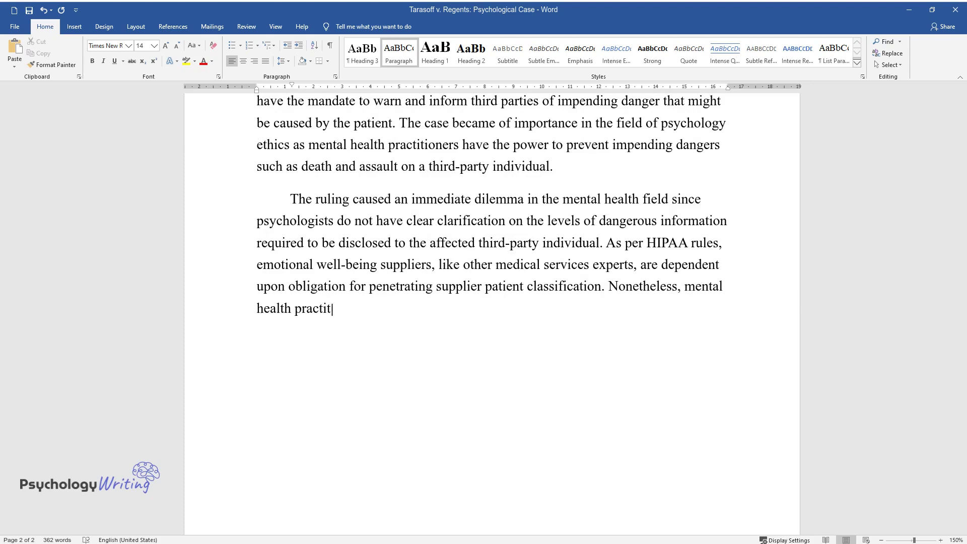
text(ioners need to evaluate whether the)
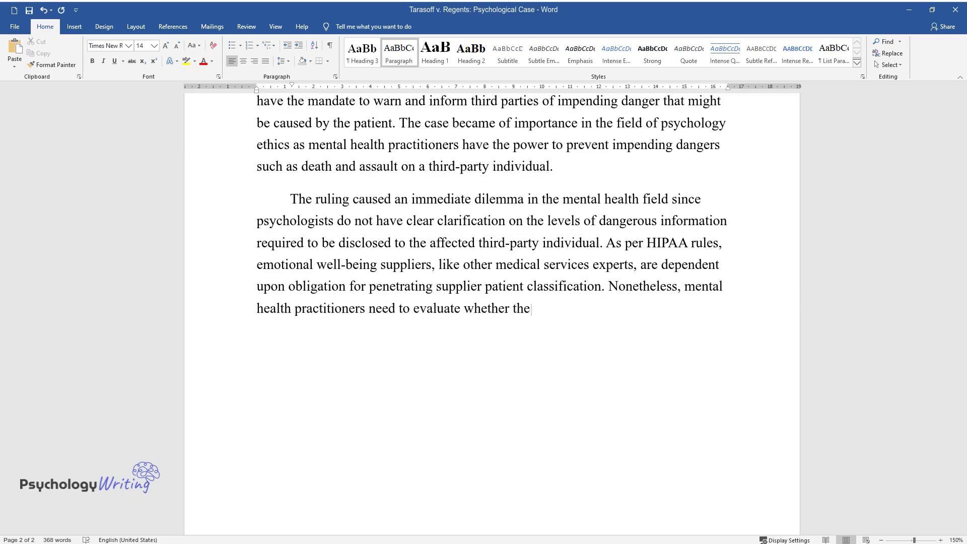
text( information gathered from a patien)
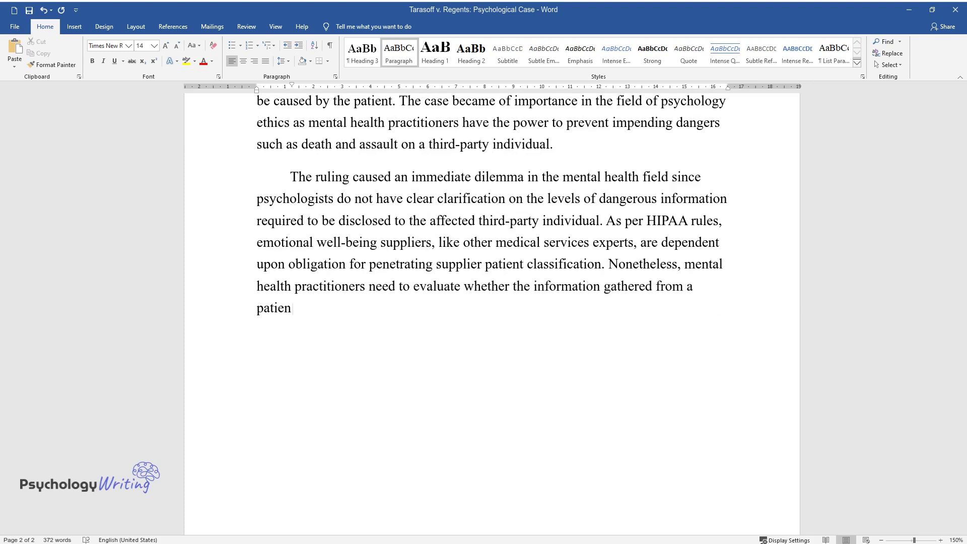
text(t is life-threatening before disclo)
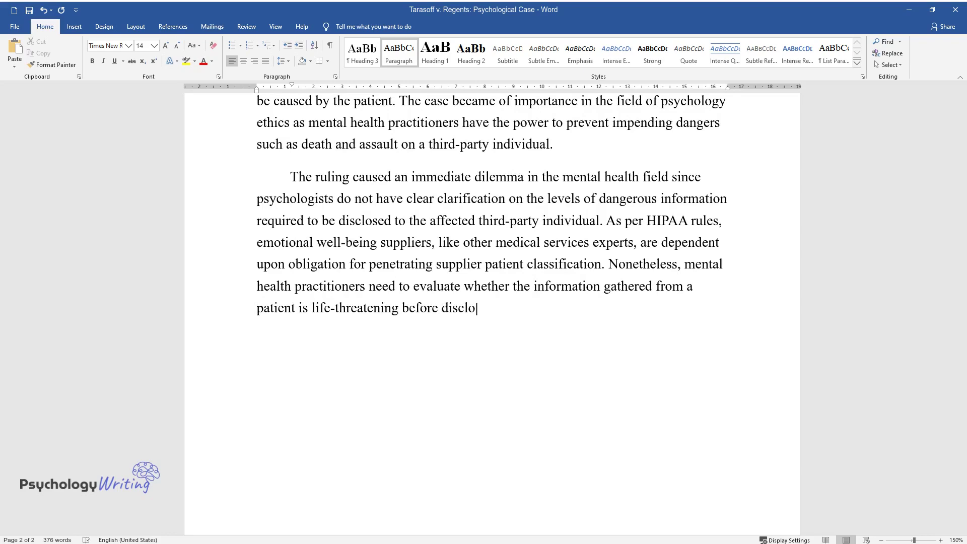
text(sing it to a third party. However, )
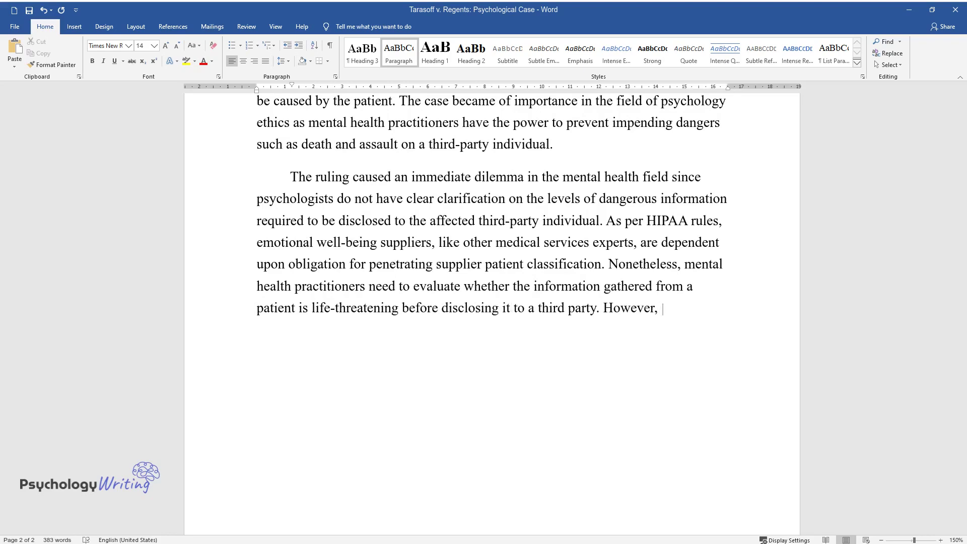
text(if the information breach i)
text(s not li)
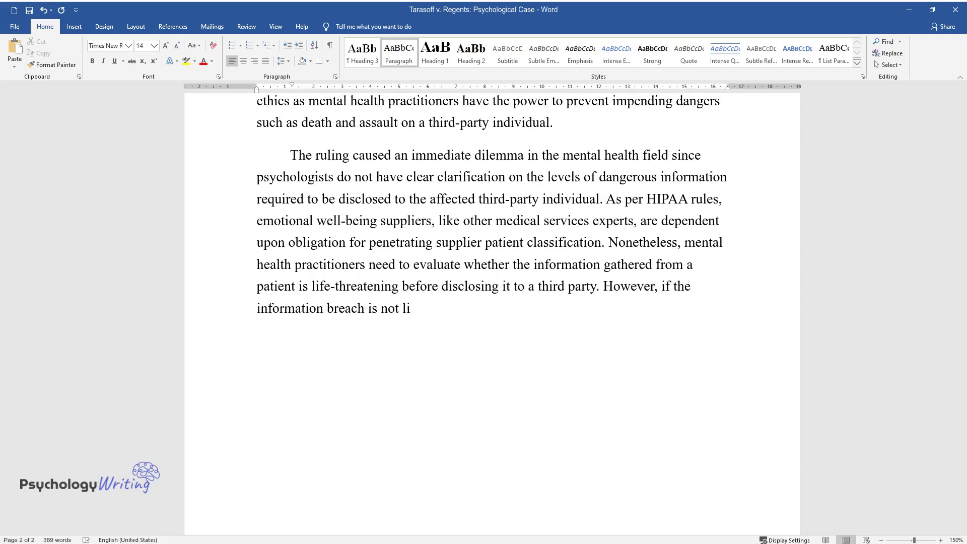
text(fe-threatening, the mental health doctor is liable to the patient and is punishable by the law.)
key(Return)
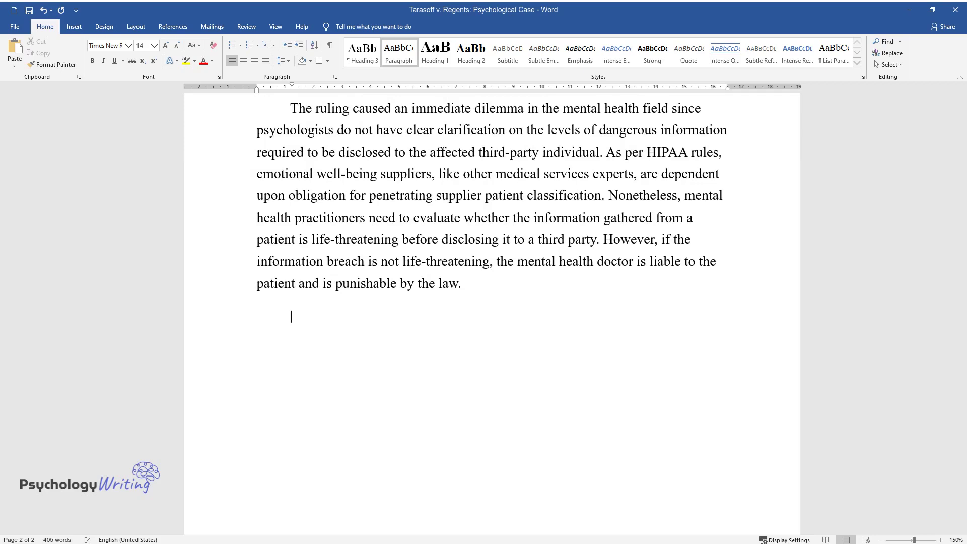
Type the paragraph 'The main impact of the Tarasoff case…' ending '…threats against the person.' and start a new paragraph.
text(The main impact of the Tar)
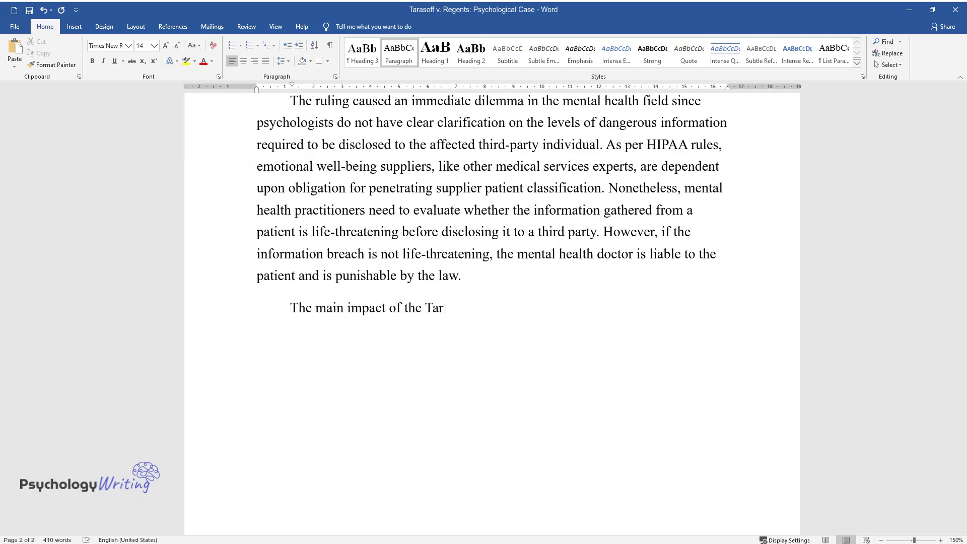
text(asoff case led the mental health thera)
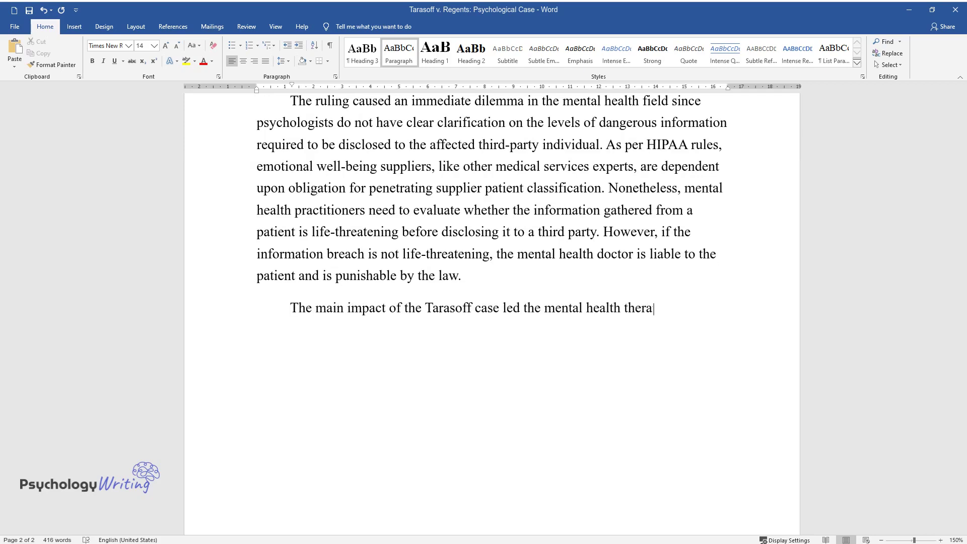
text(pists to pick up a new role of protect)
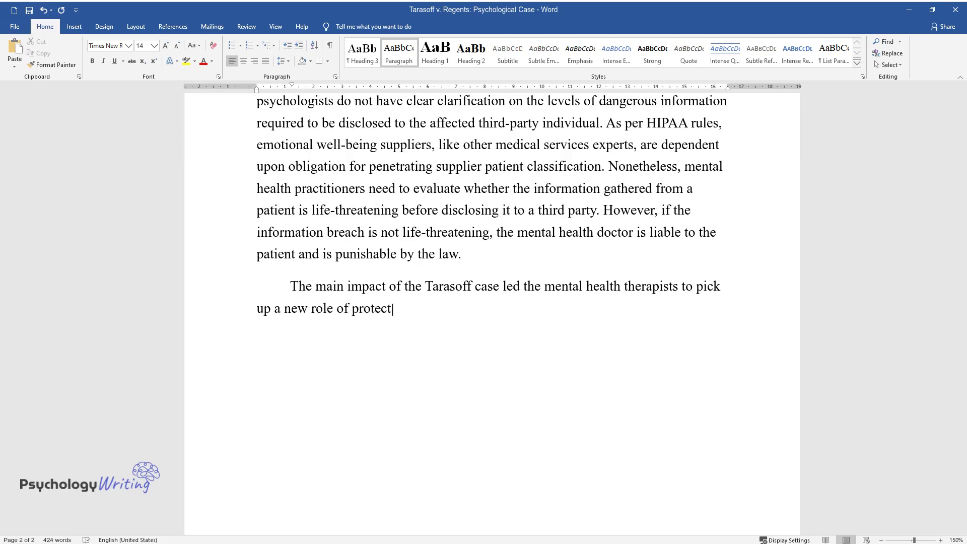
text(ing not only the patient but also thi)
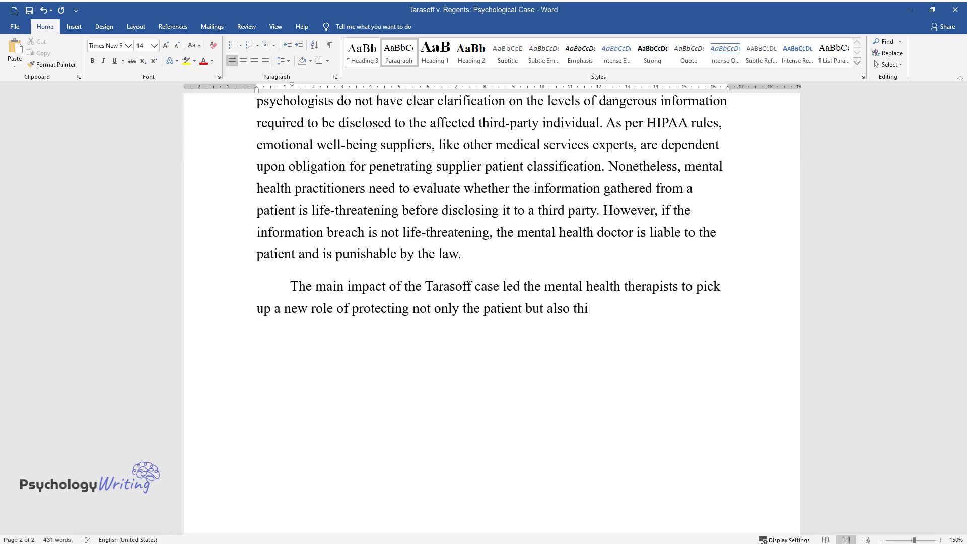
text(rd-party individuals that might arise )
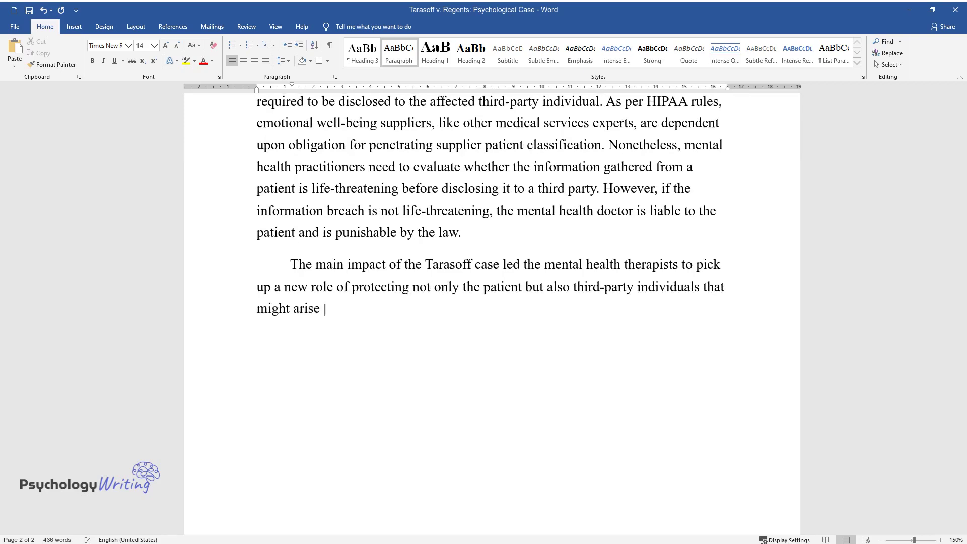
text(through therapy. Therapists must infor)
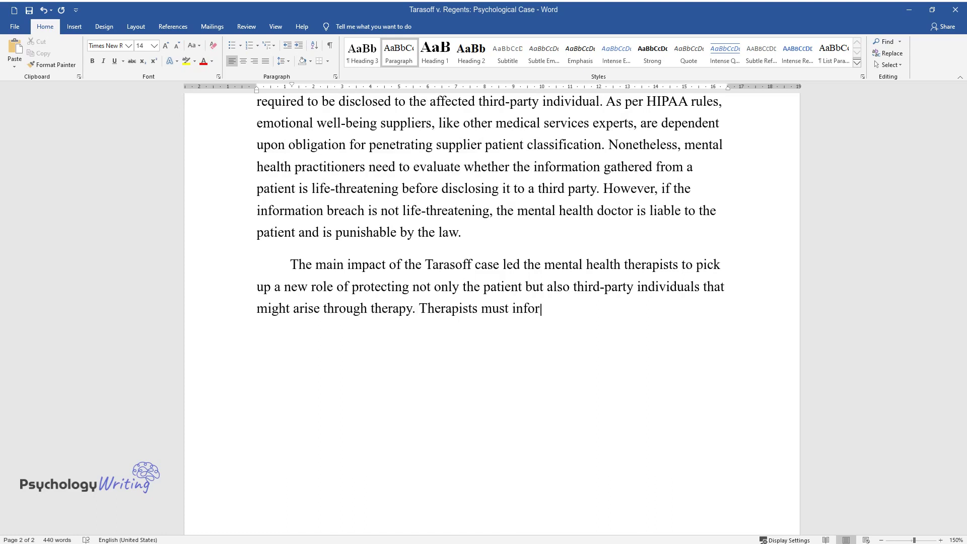
text(m patients of the limits of confidentiality before begin)
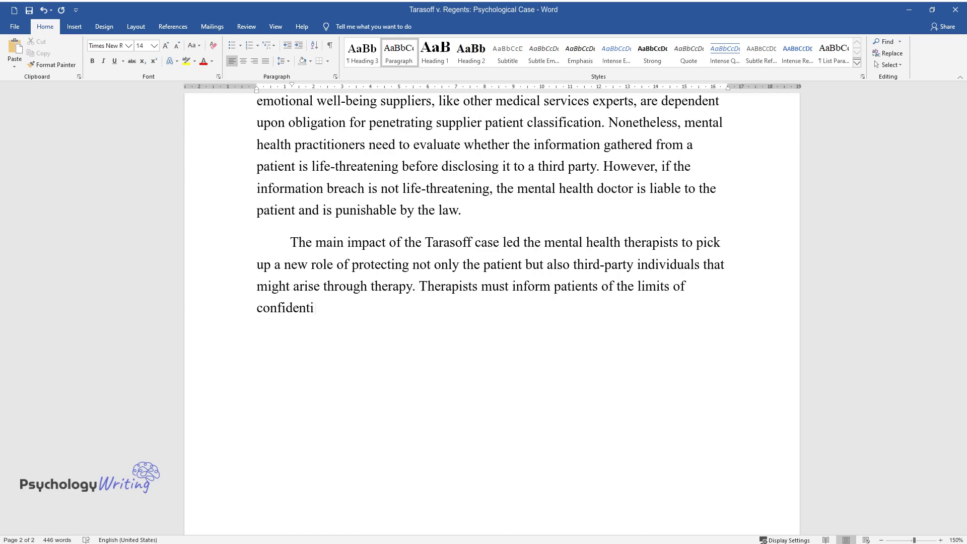
text(ning therapy sessio)
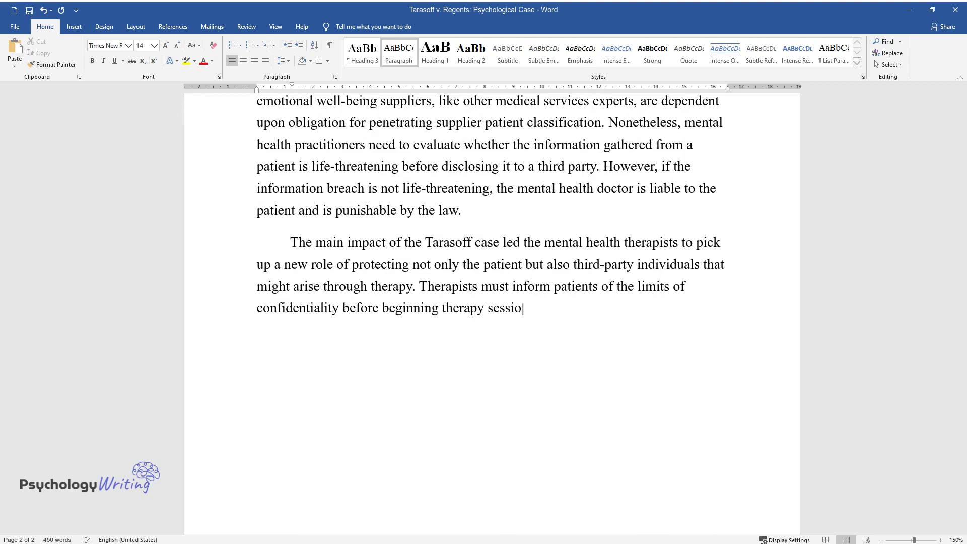
text(ns which ensures that the patient understands that life-t)
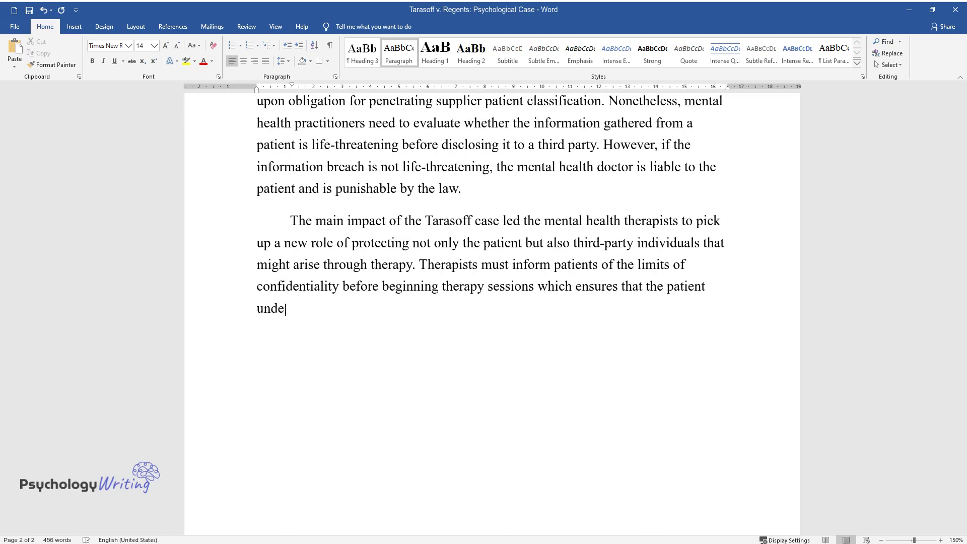
text(hreatening informat)
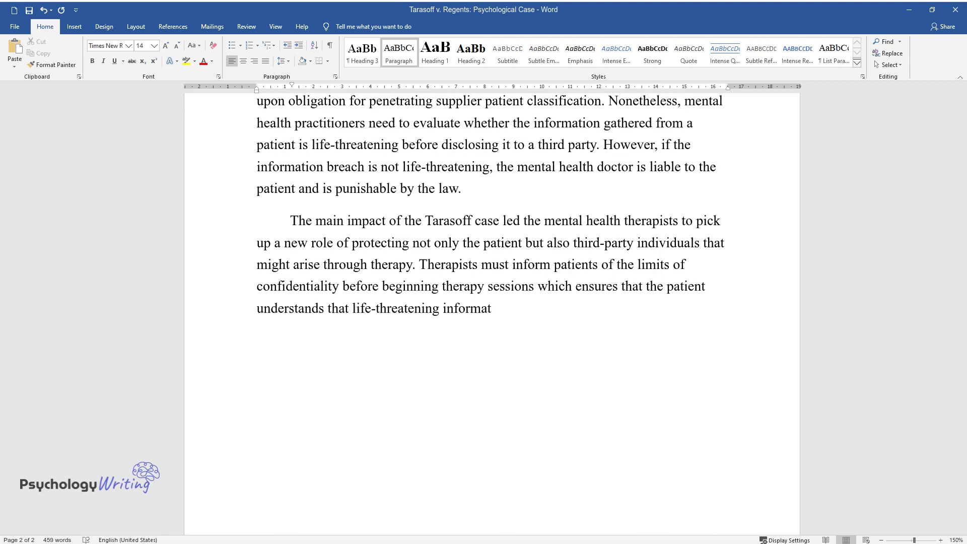
text(ion can be provided to legal faculties)
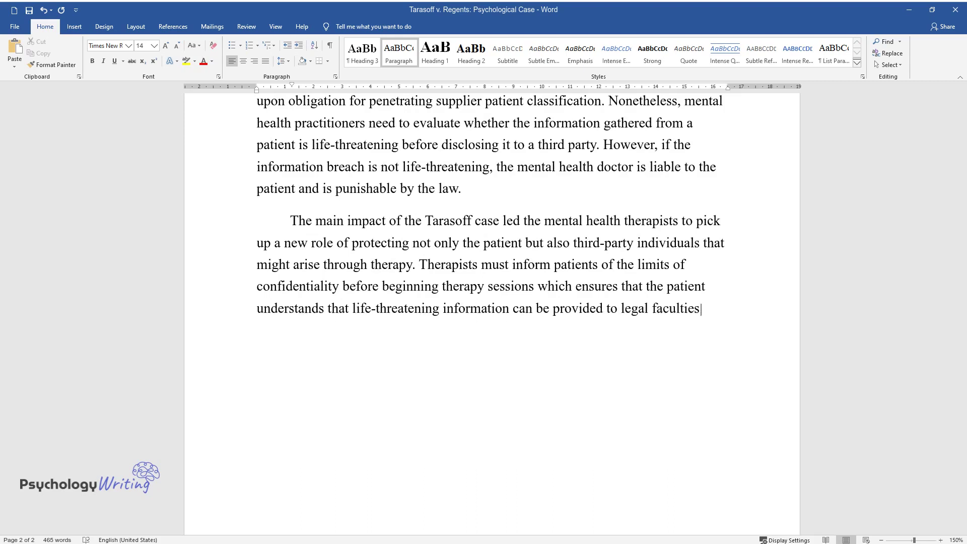
text(. Another impact of the Tarasoff case )
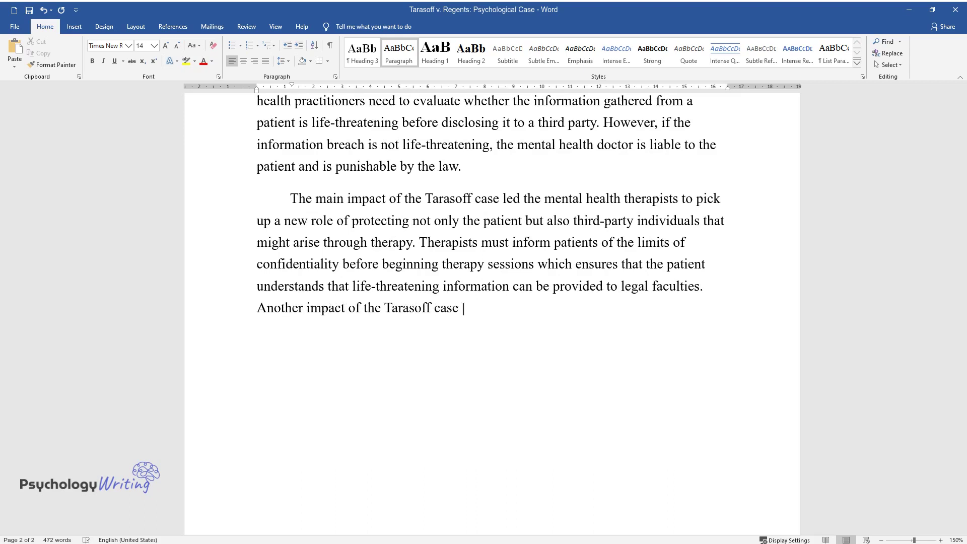
text(is that therapists have the mandate t)
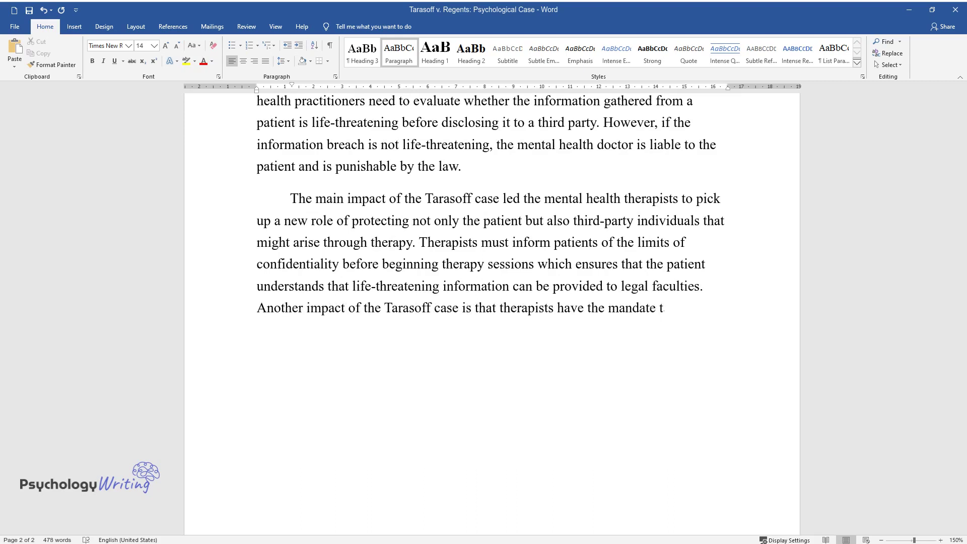
text(o protect third-party individuals that might be)
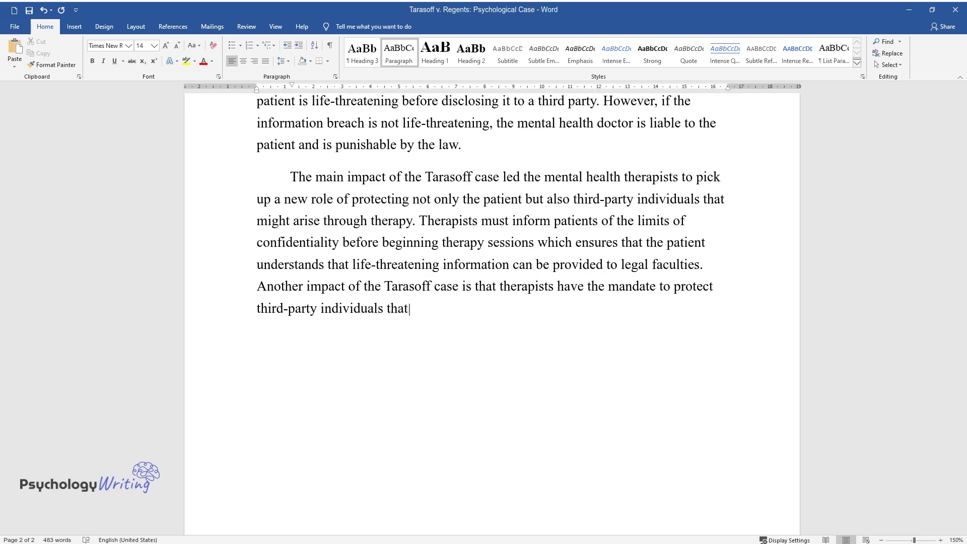
text(he unstabl)
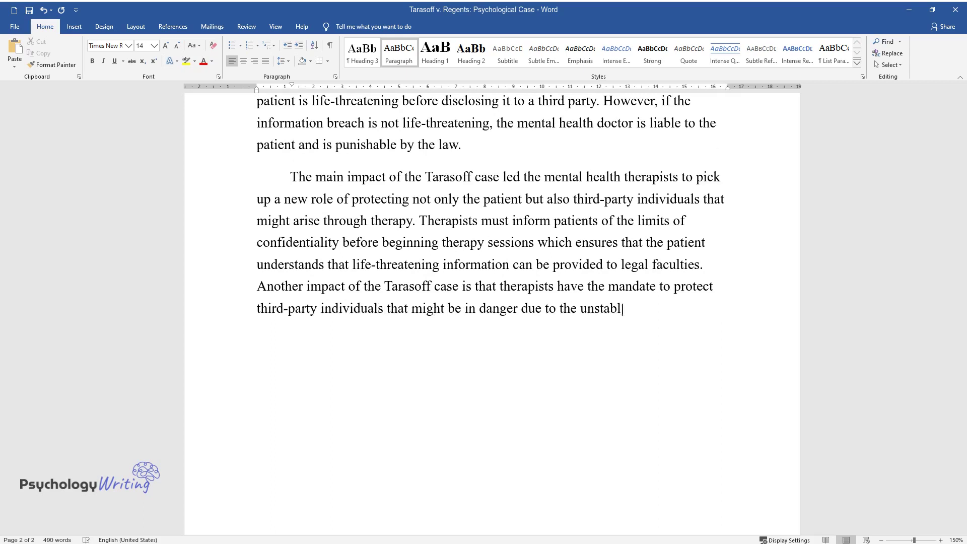
text(e condition of the patient. However, the thera)
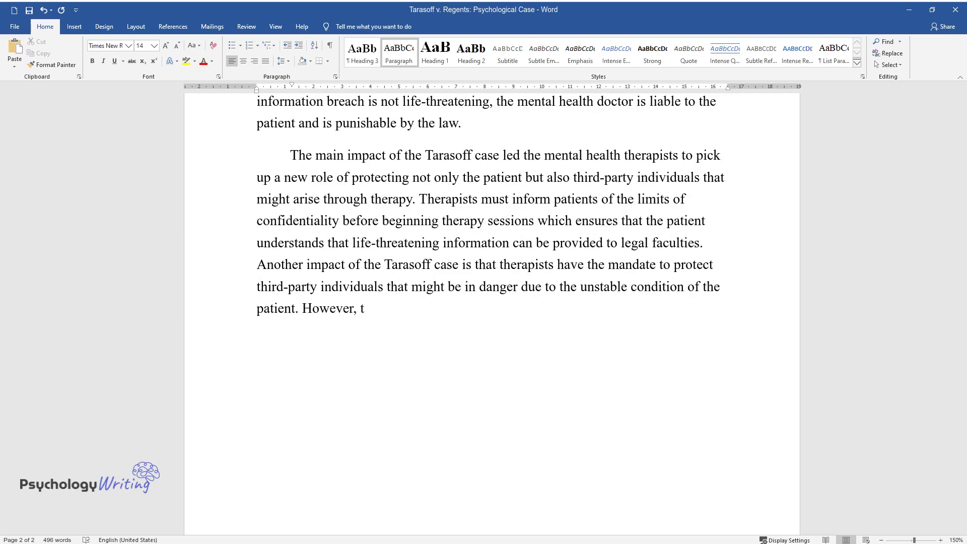
text(pists should not make clear r)
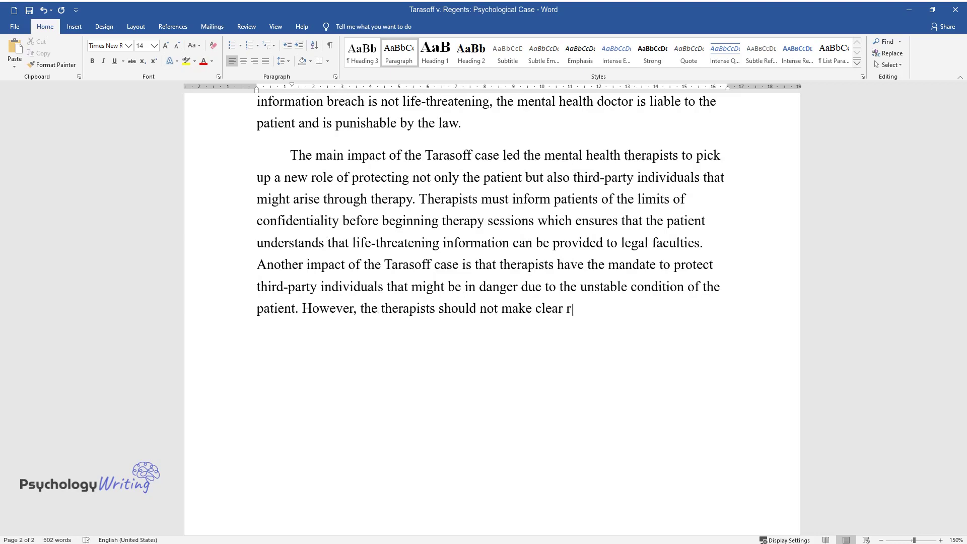
text(emarks on the motive of the patient ra)
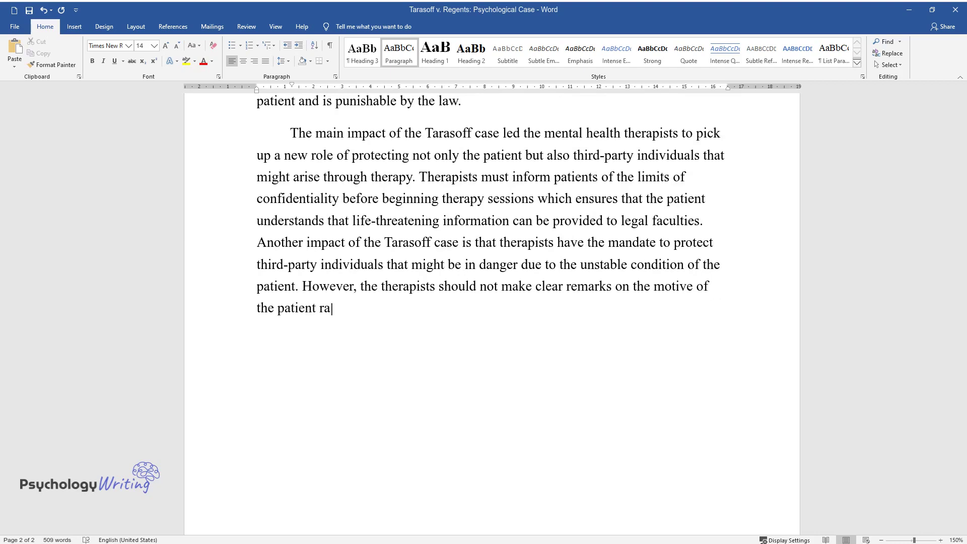
text(ther they should inform the third par)
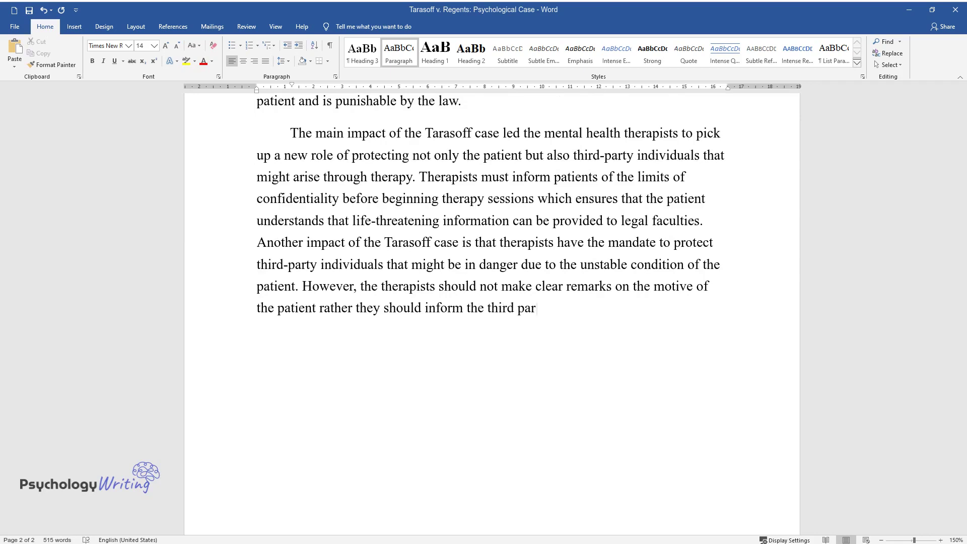
text(ty of possible danger and harm in circumstances where the)
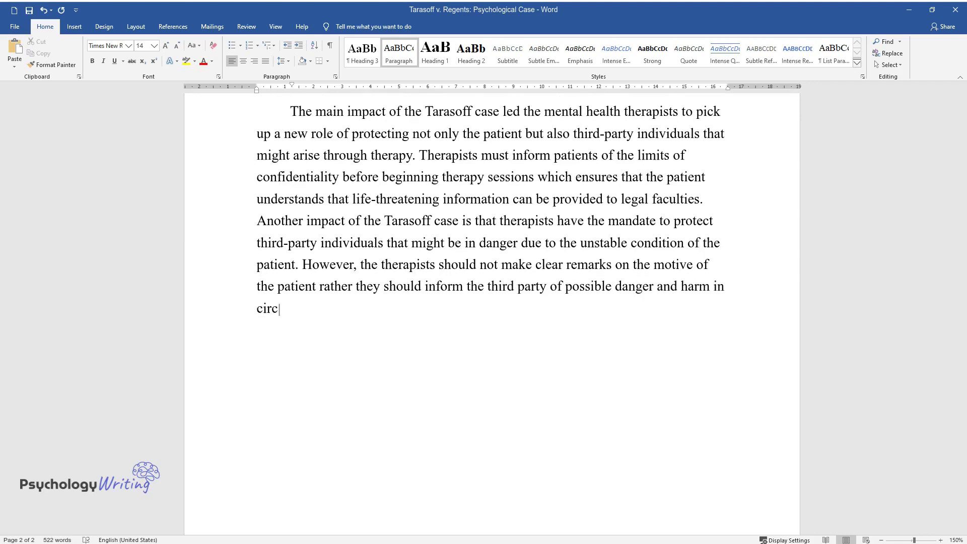
text( patient makes thre)
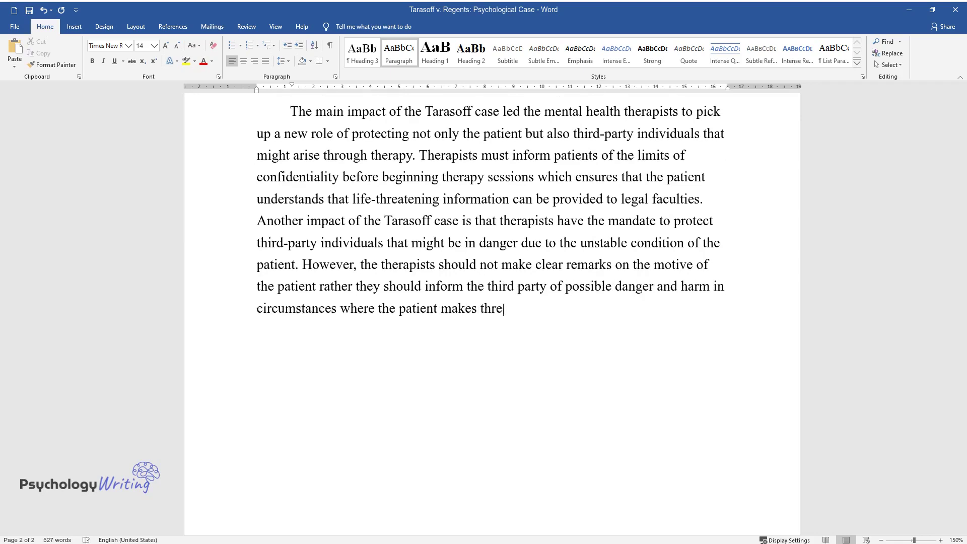
text(ats against the person.)
key(Return)
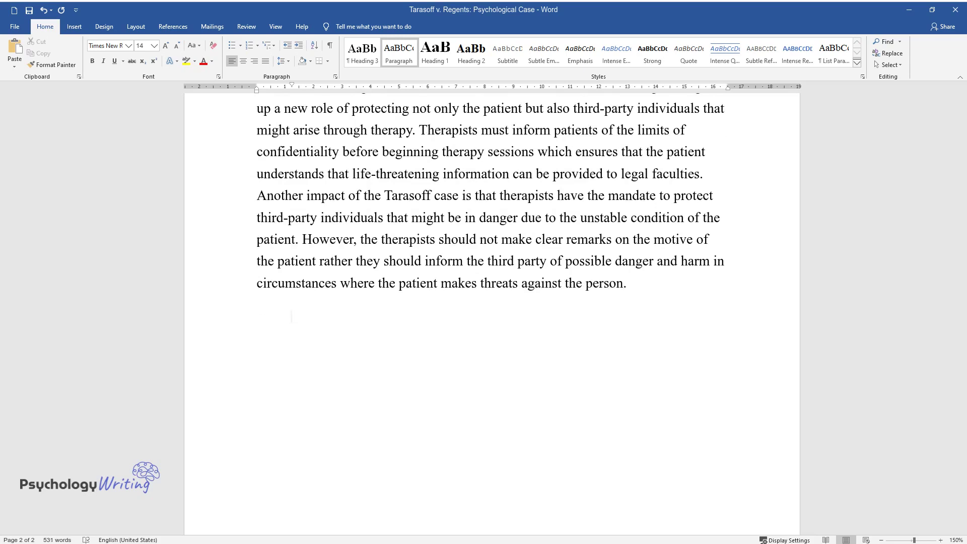
Type the conclusion beginning 'In conclusion, the Tarasoff case evokes the feeling of fairness and justice…'.
text(In conclusion, the Tarasof)
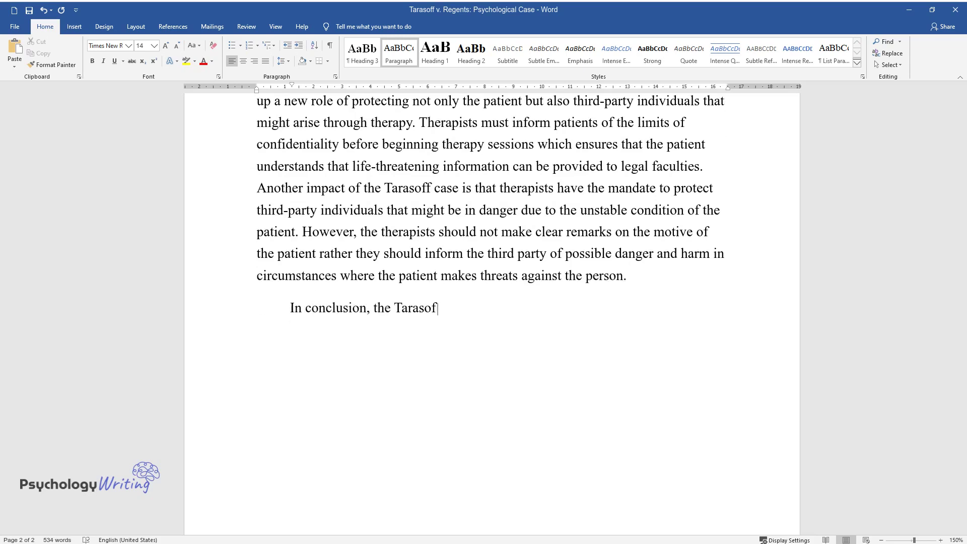
text(f case evokes the feeling of fairness)
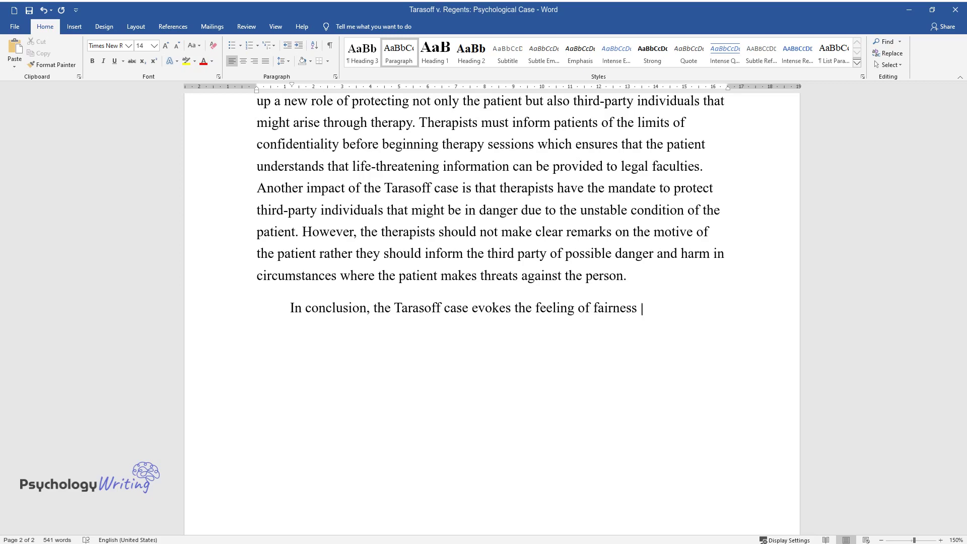
text( and justice despite)
text( the ethics revolvi)
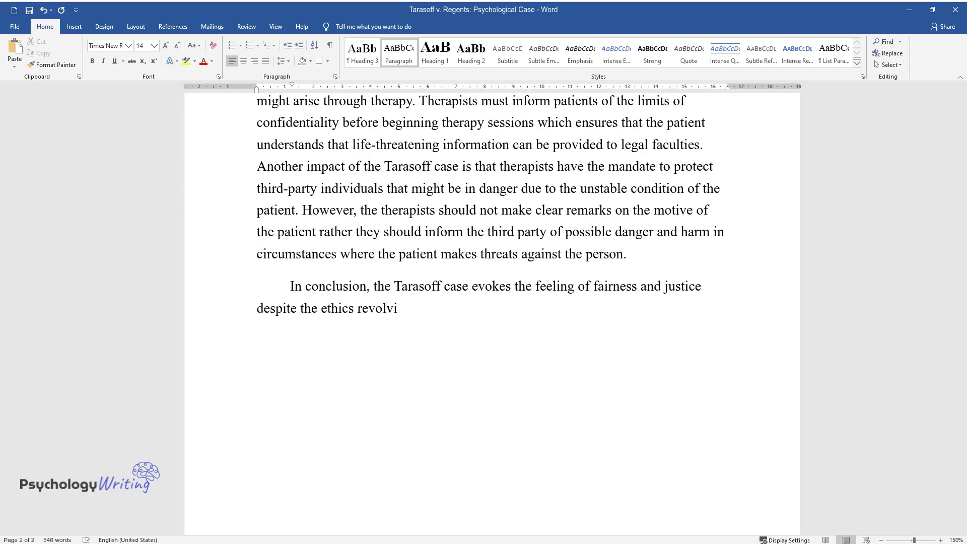
text(ng around the mental health field. I s)
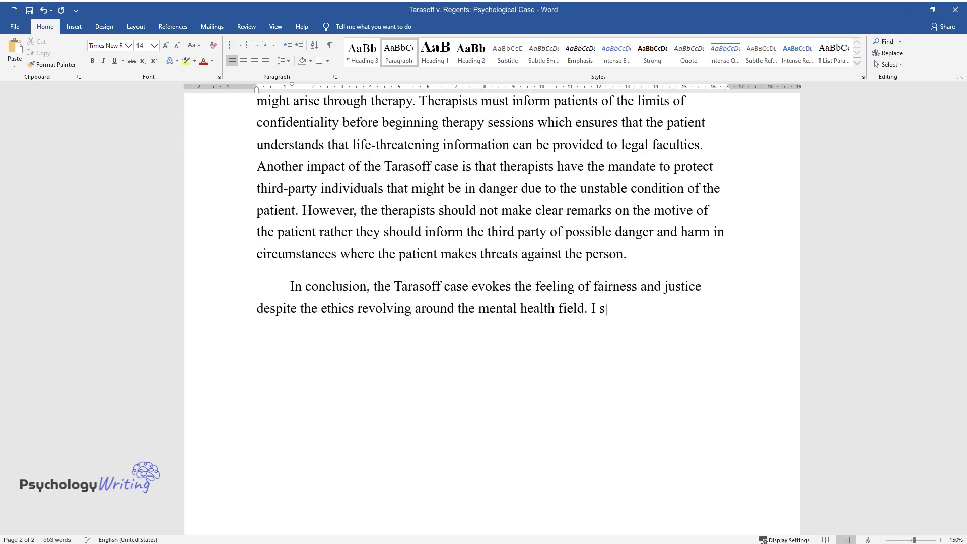
text(trongly support that therapi)
text(sts must )
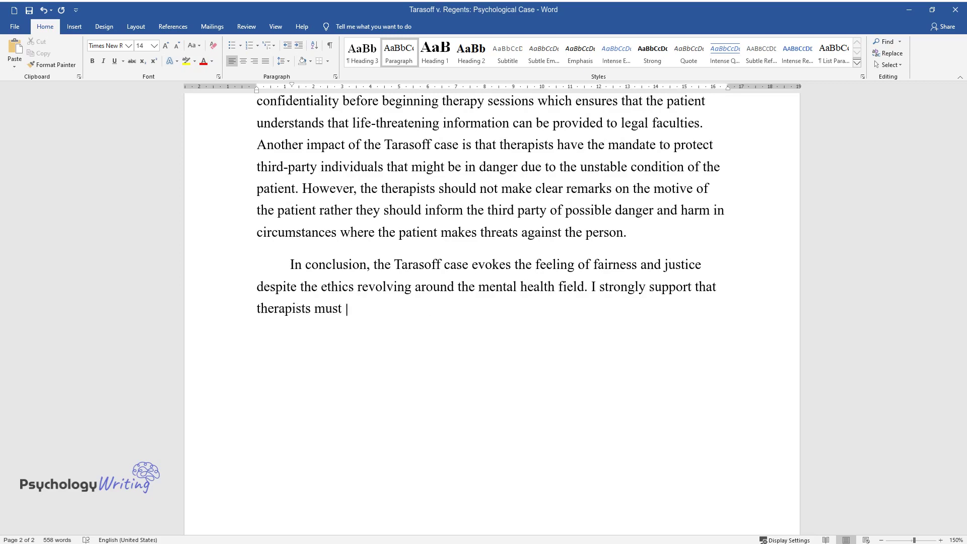
text(protect the information of the patient)
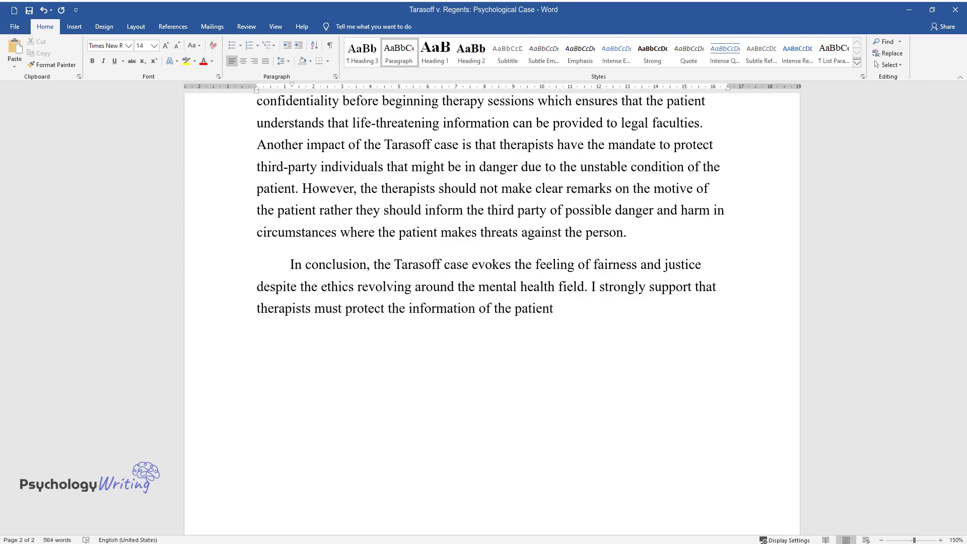
text( in life-threatening situations, the p)
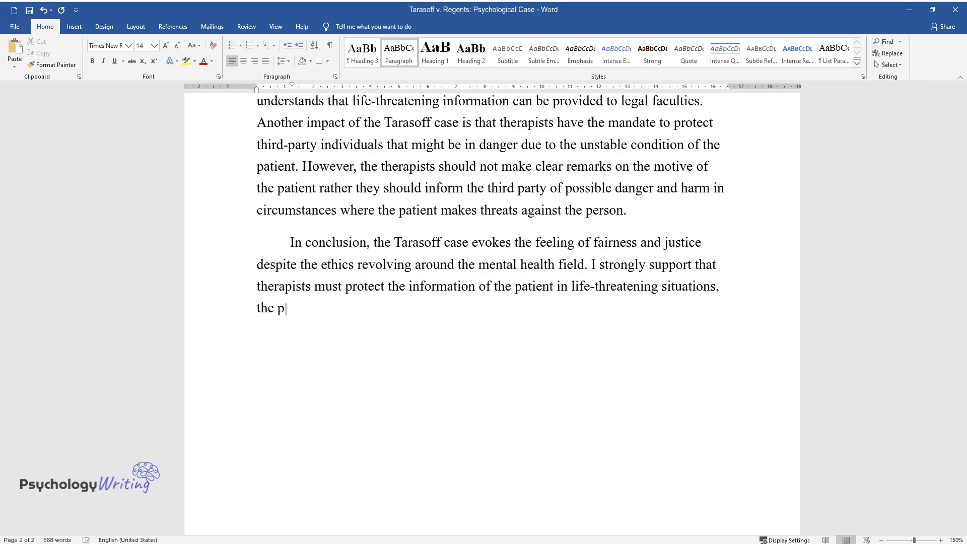
text(ractitioner should breach the informat)
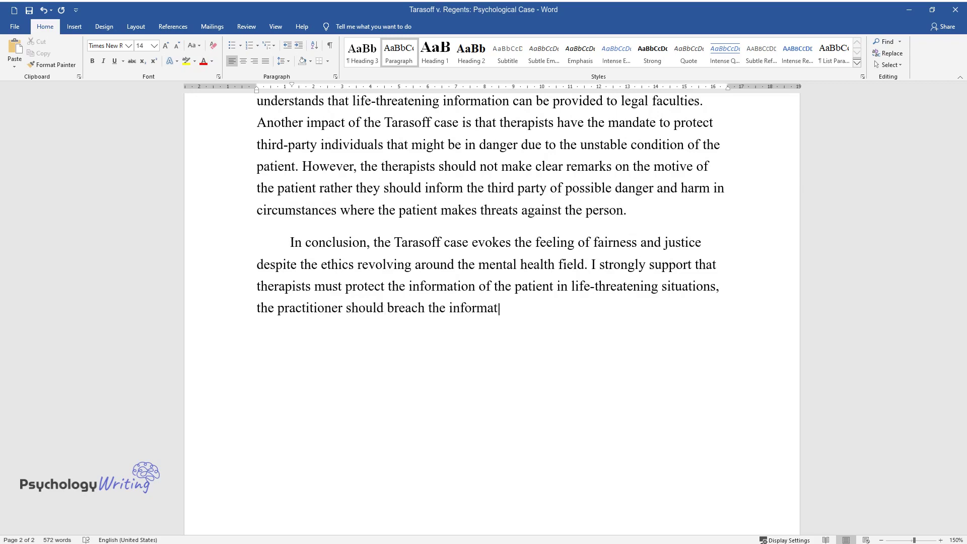
text(oviding a)
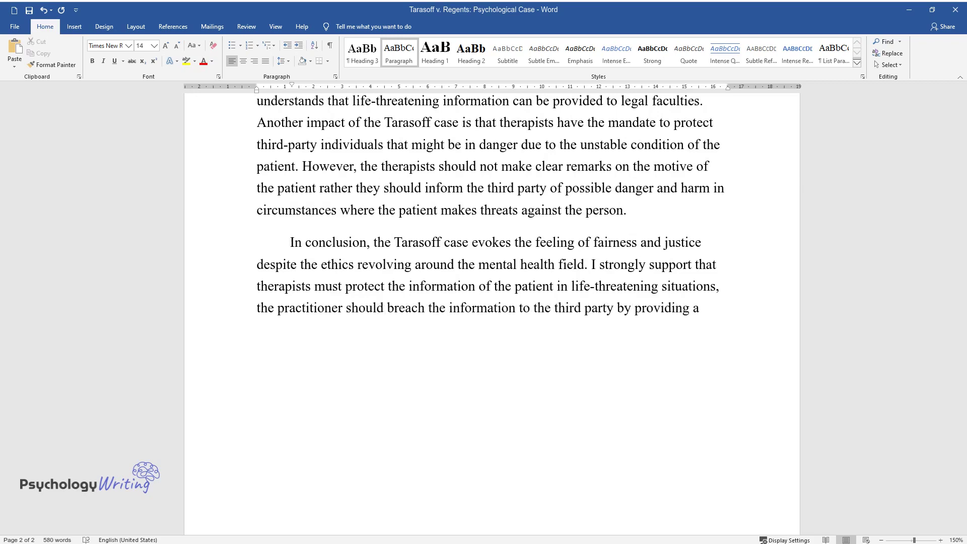
text( warning of impending danger that the)
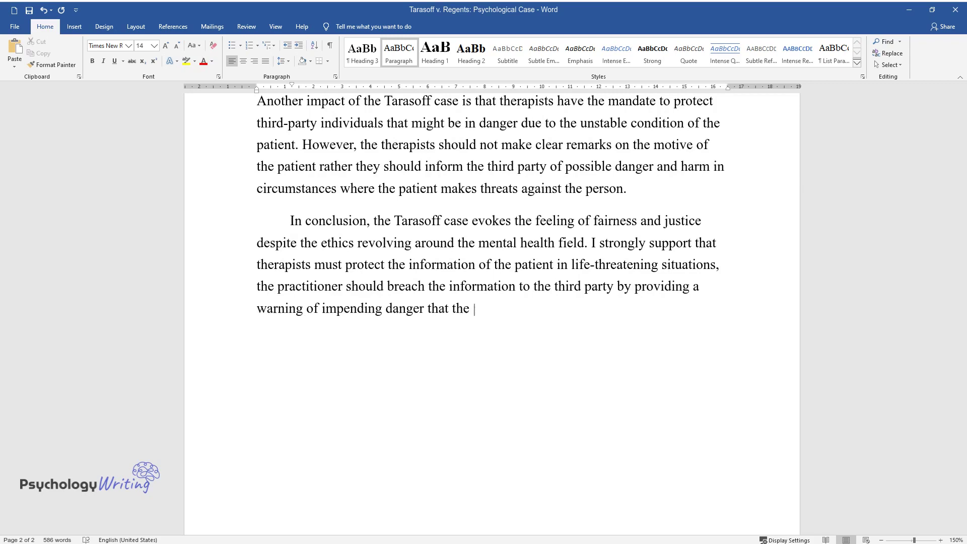
text( patient might try to commit dangerous)
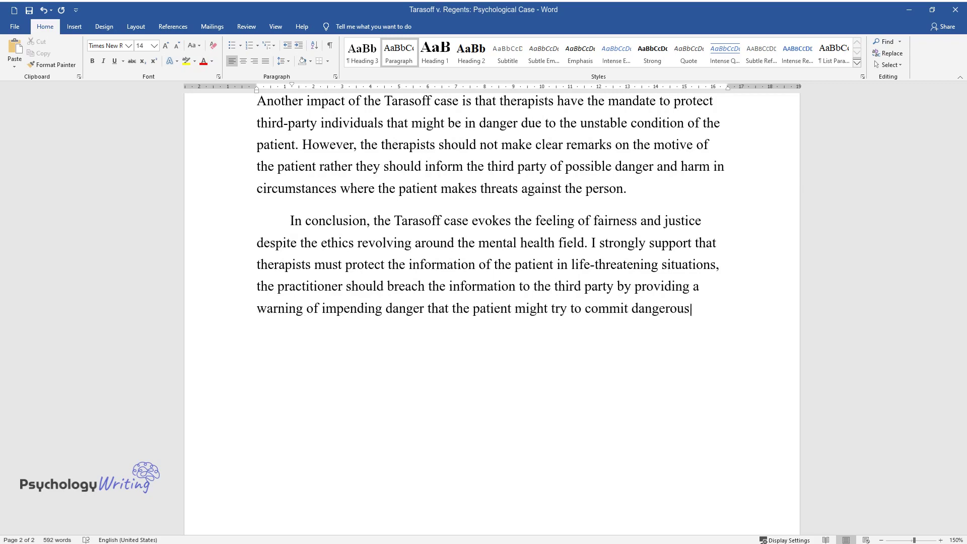
text( activities. However, I recommend that)
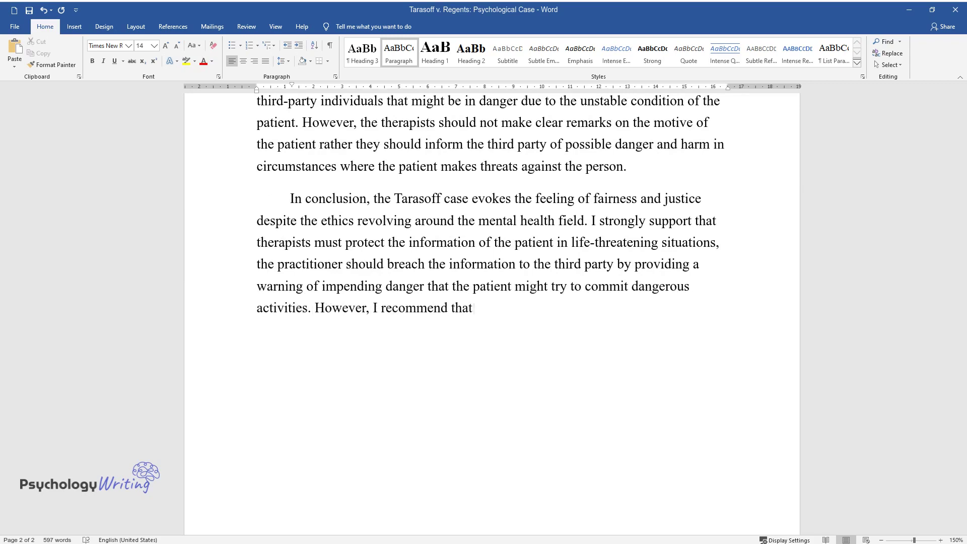
text( therapists should ensure proper consi)
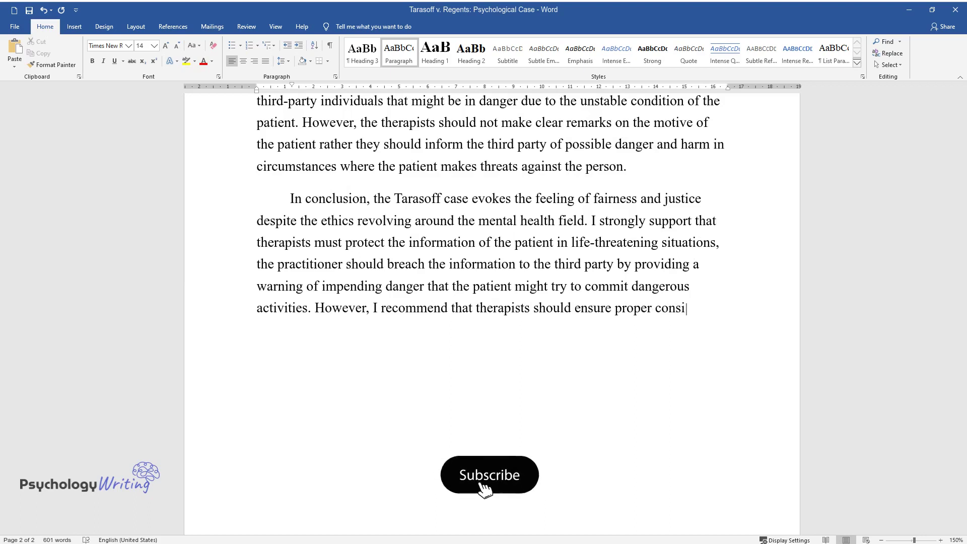
text(deration before breaching the patient')
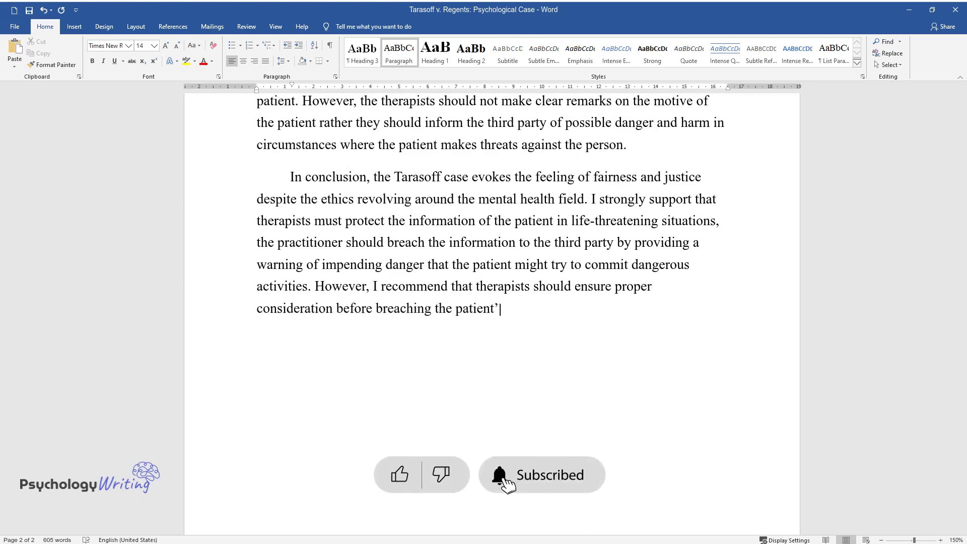
text(s information and should only reveal s)
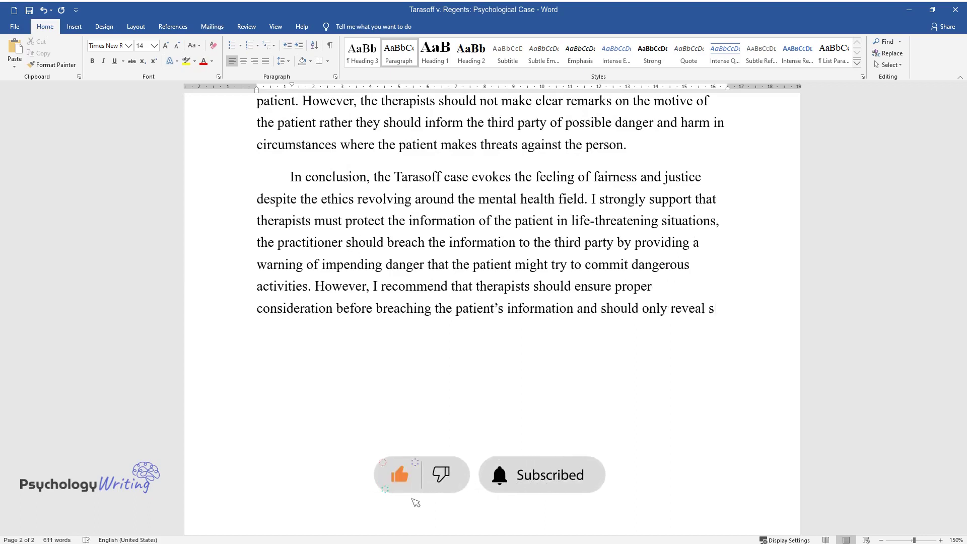
text(ensitive information during life-thre)
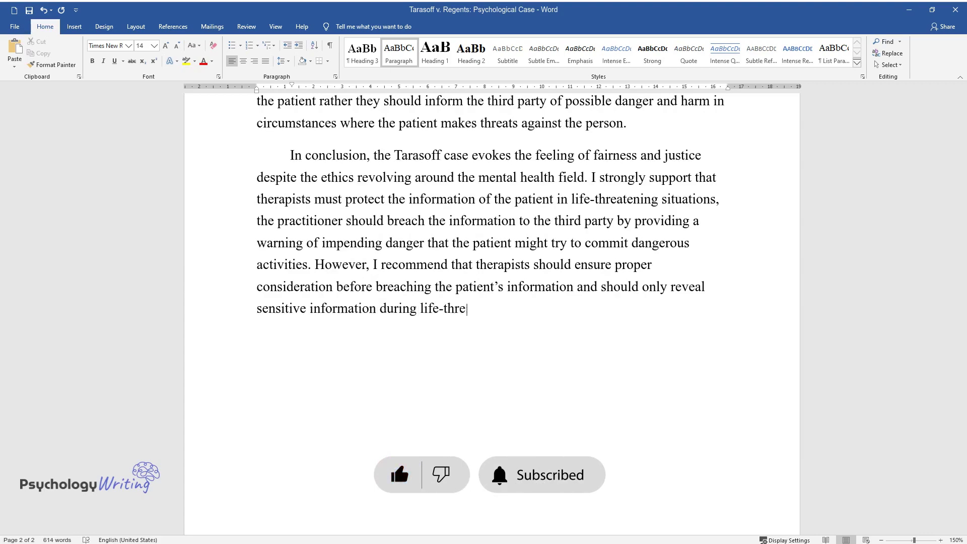